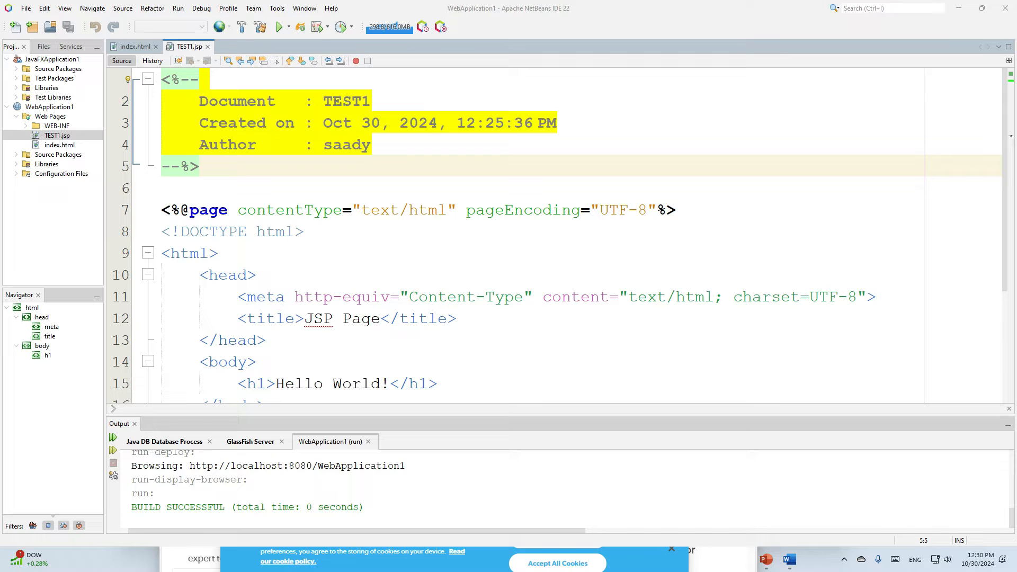
{"action": "mouse_move", "coordinate": [789, 559]}
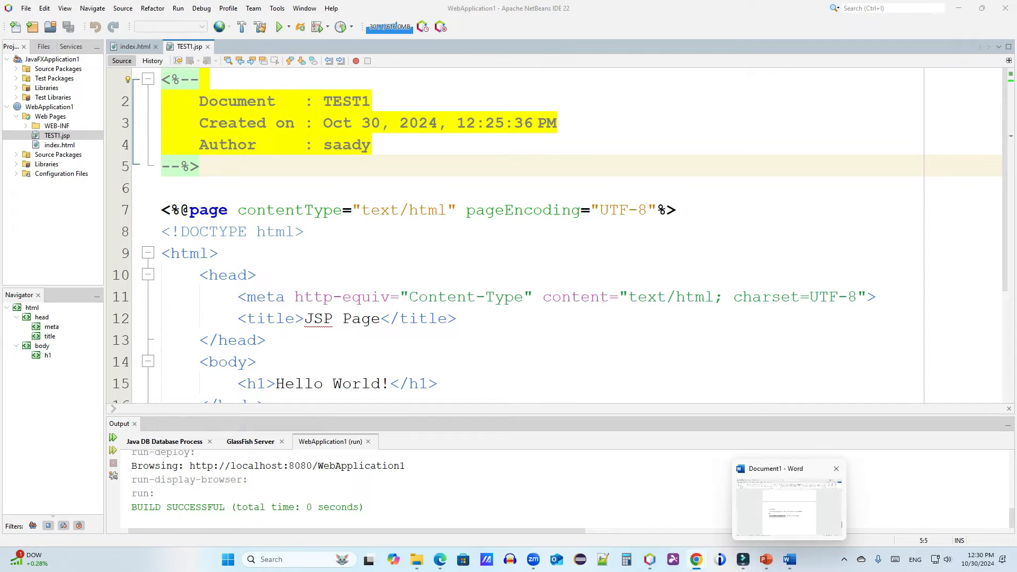
{"action": "left_click", "coordinate": [256, 362]}
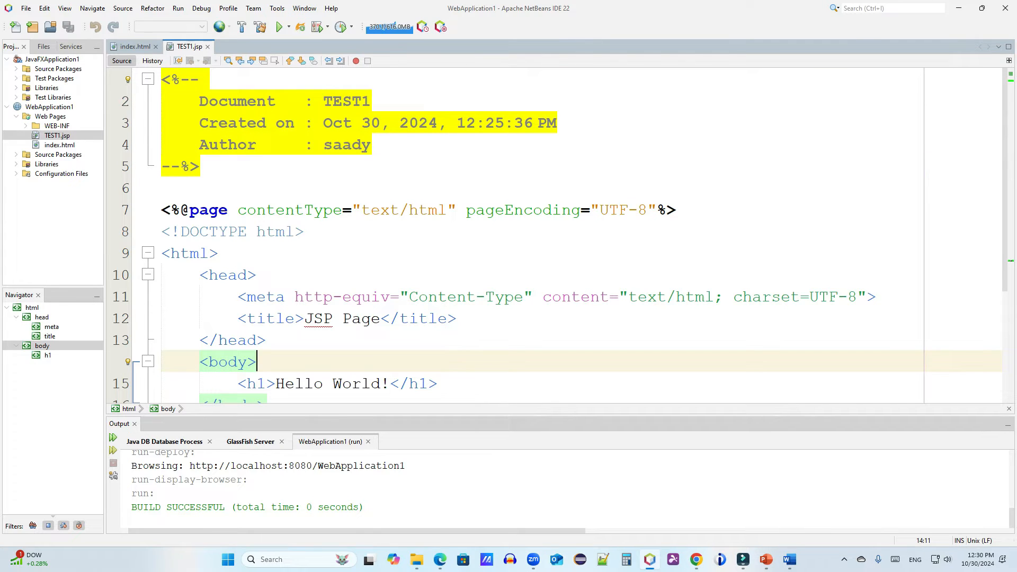
Switch to File Explorer and open the etc folder in C:\Program Files\NetBeans-22\netbeans.
{"action": "mouse_move", "coordinate": [417, 559]}
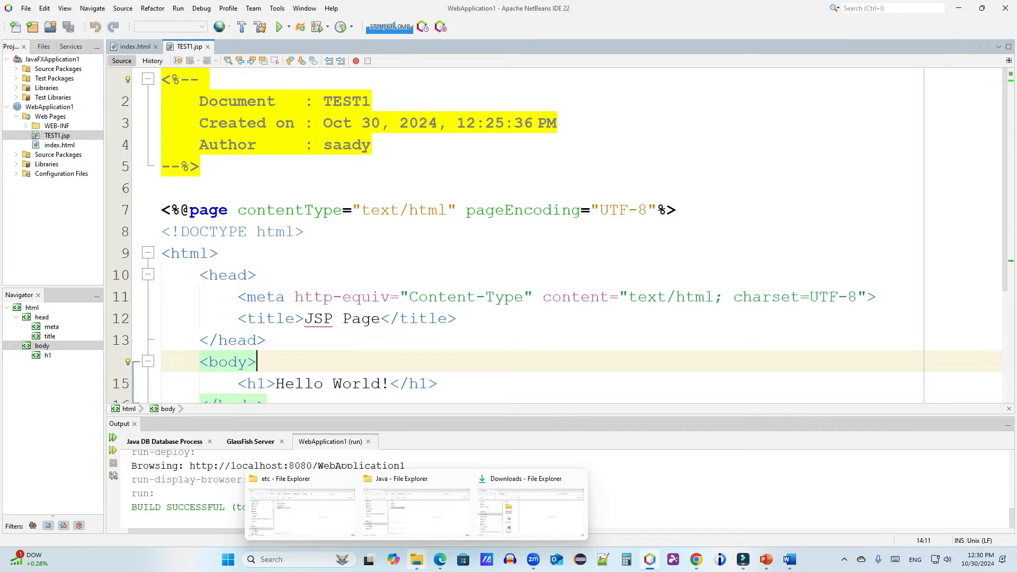
{"action": "left_click", "coordinate": [299, 506]}
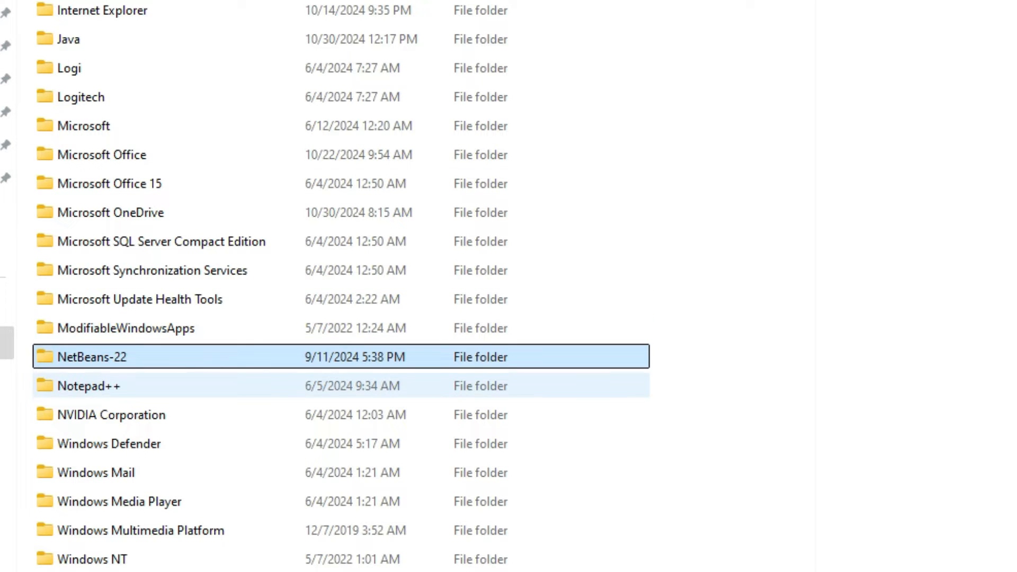
{"action": "mouse_move", "coordinate": [120, 366]}
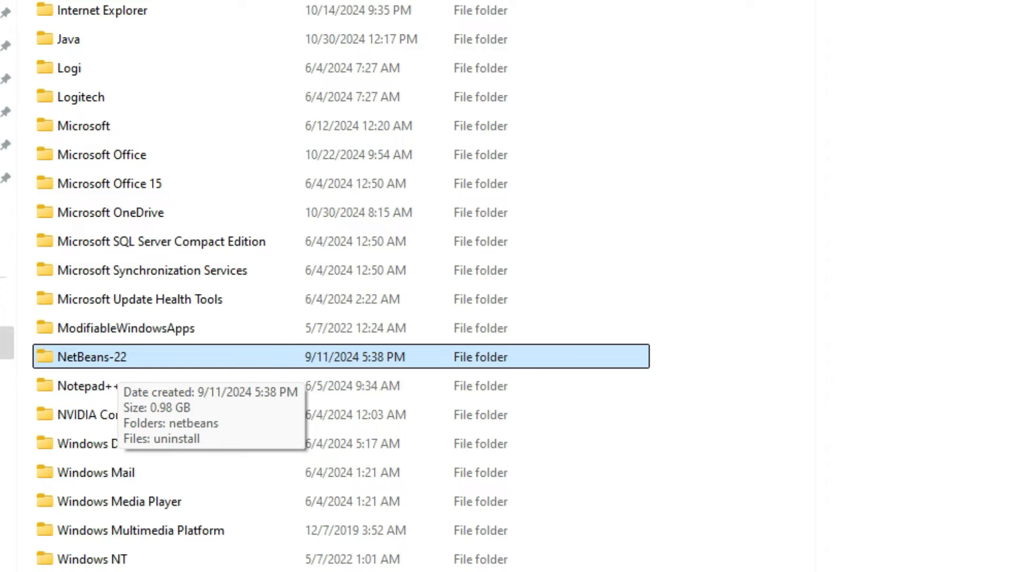
{"action": "double_click", "coordinate": [120, 366]}
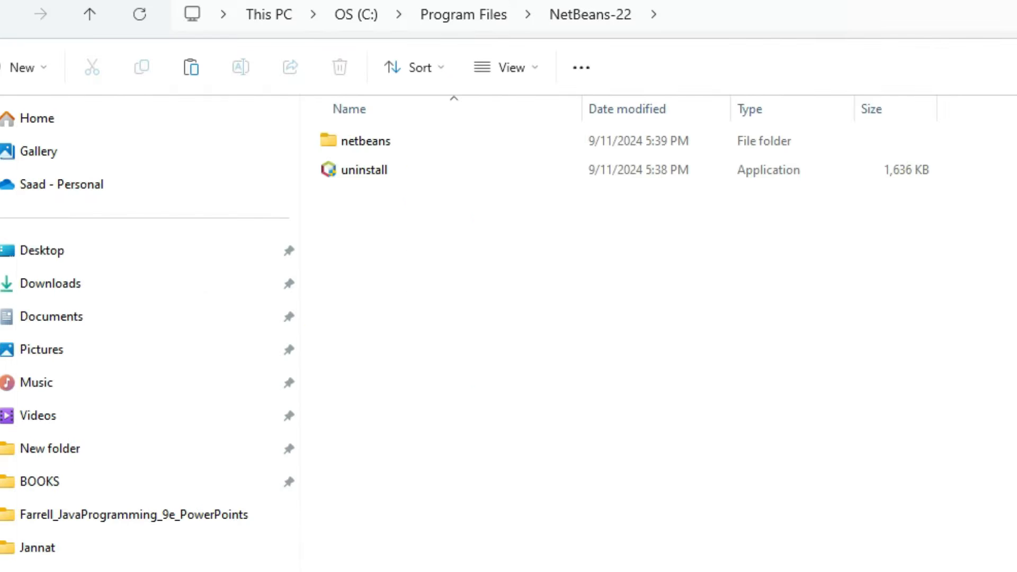
{"action": "left_click", "coordinate": [82, 0]}
{"action": "key", "text": "Return"}
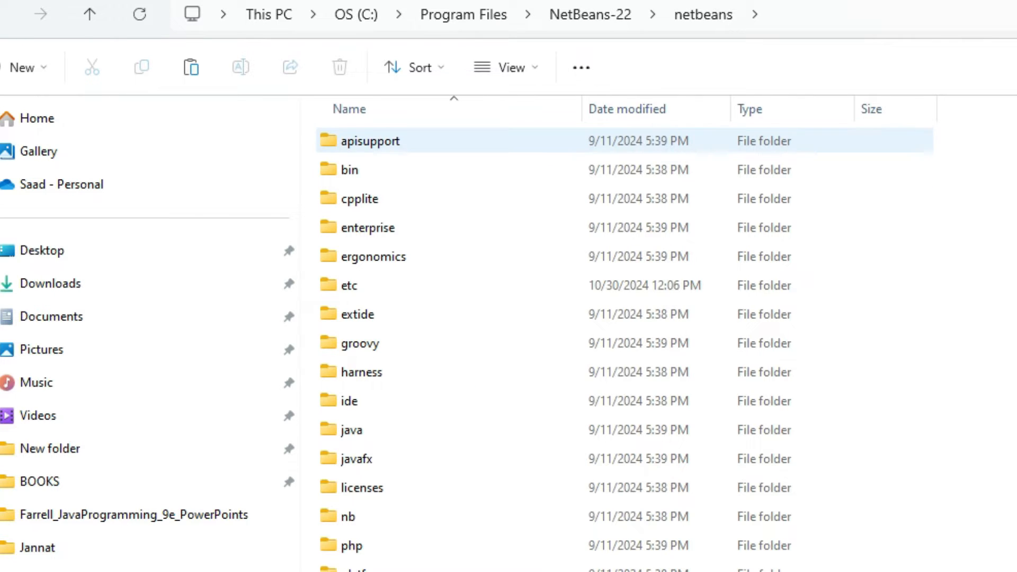
{"action": "double_click", "coordinate": [349, 285]}
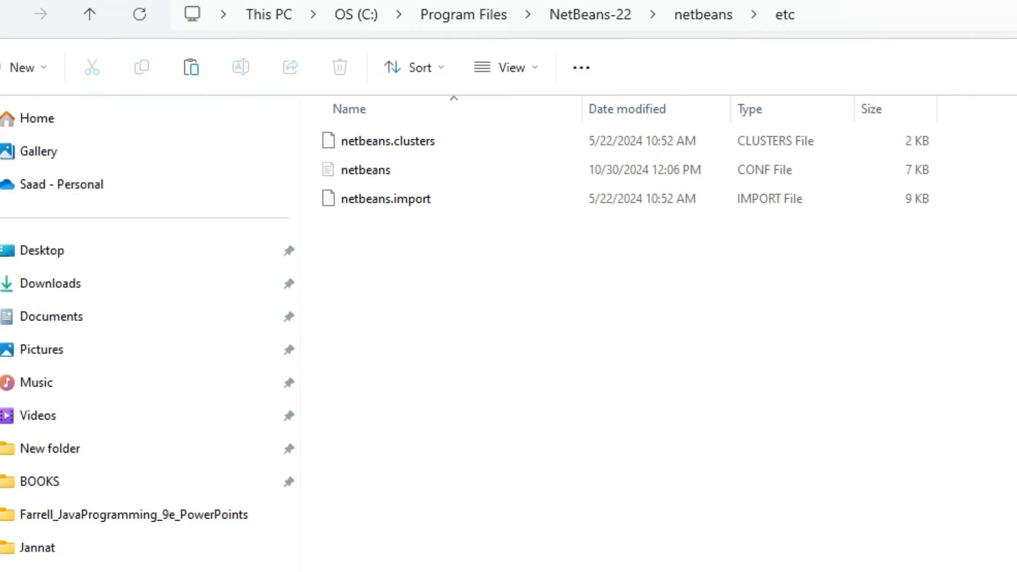
Move the netbeans CONF file from the etc folder to the Desktop, granting administrator permission.
{"action": "left_click", "coordinate": [365, 169]}
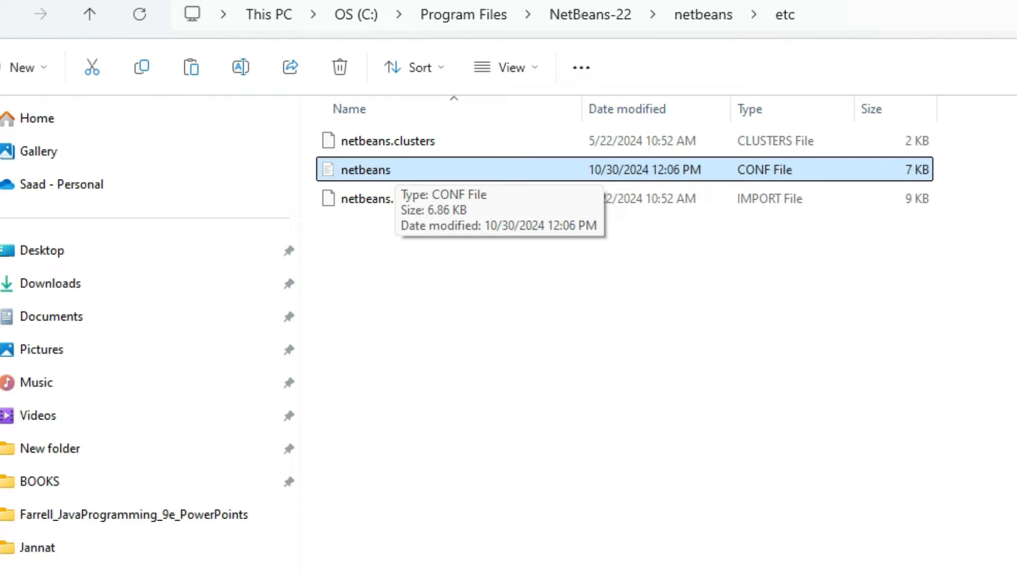
{"action": "left_click_drag", "start_coordinate": [365, 170], "coordinate": [53, 254]}
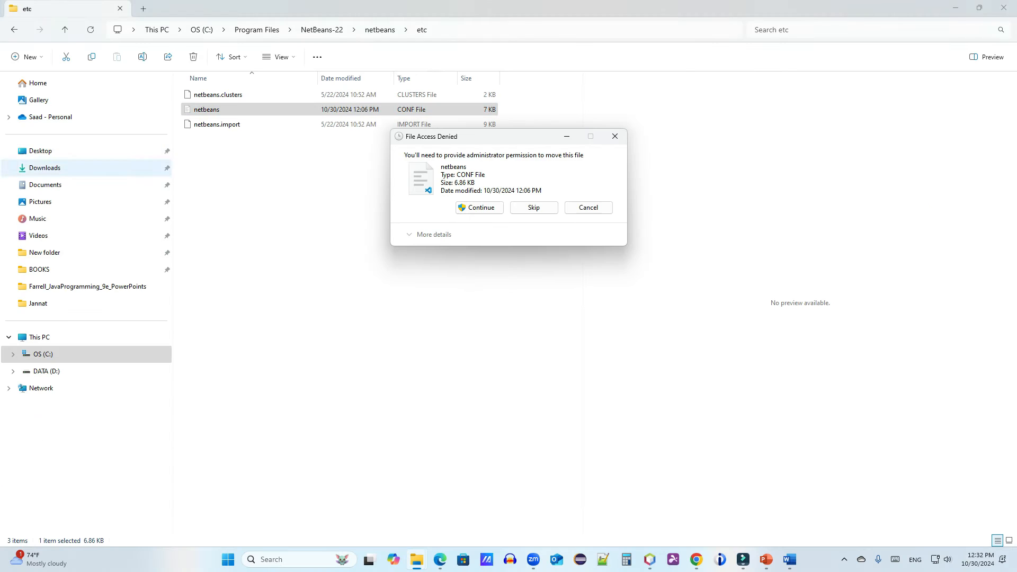
{"action": "left_click", "coordinate": [479, 207]}
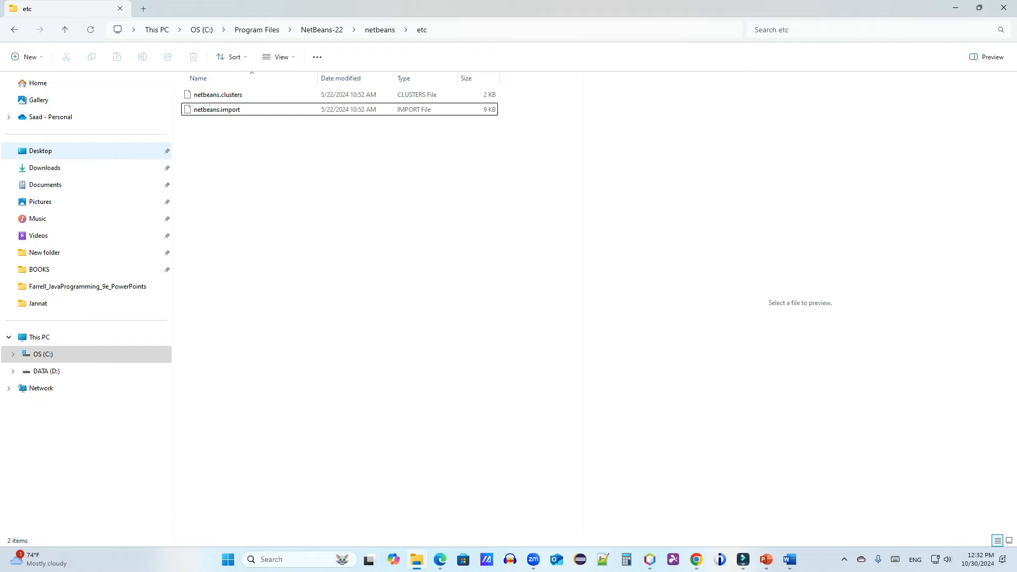
Open netbeans.conf from the Desktop in VS Code and examine the --locale en option at the start of netbeans_default_options.
{"action": "left_click", "coordinate": [40, 150]}
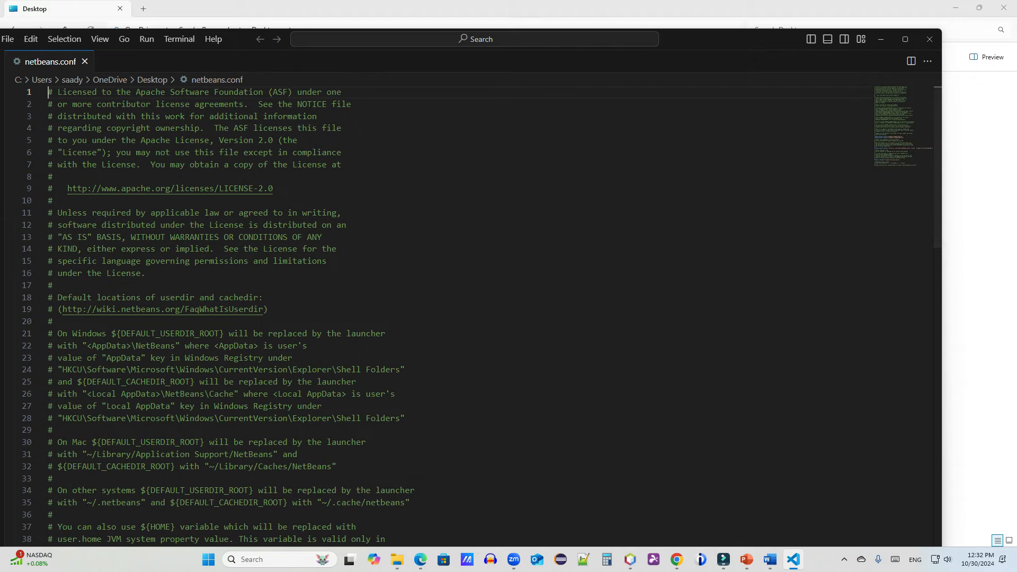
{"action": "scroll", "coordinate": [503, 310], "scroll_direction": "down", "scroll_amount": 7}
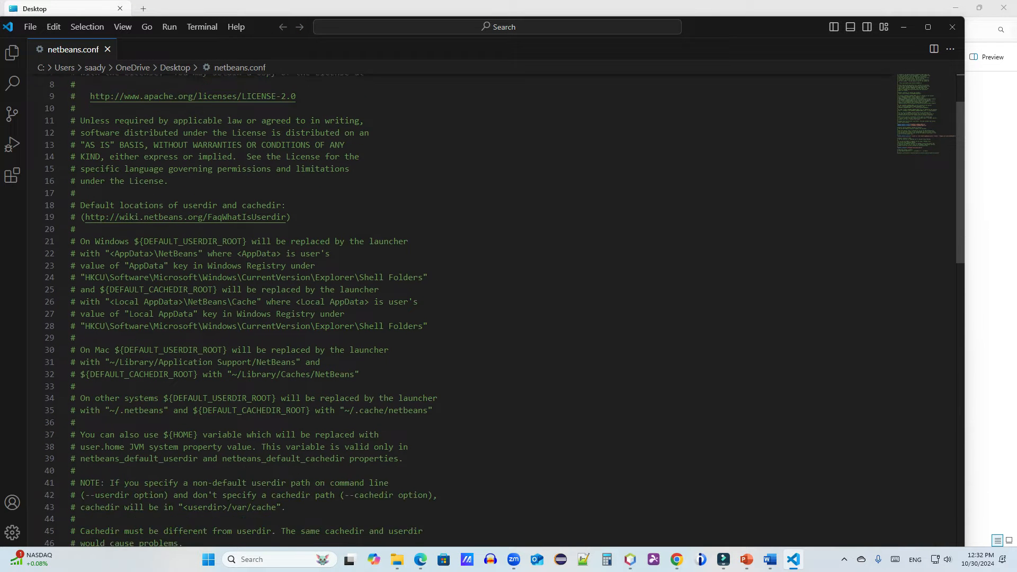
{"action": "scroll", "coordinate": [503, 310], "scroll_direction": "down", "scroll_amount": 6}
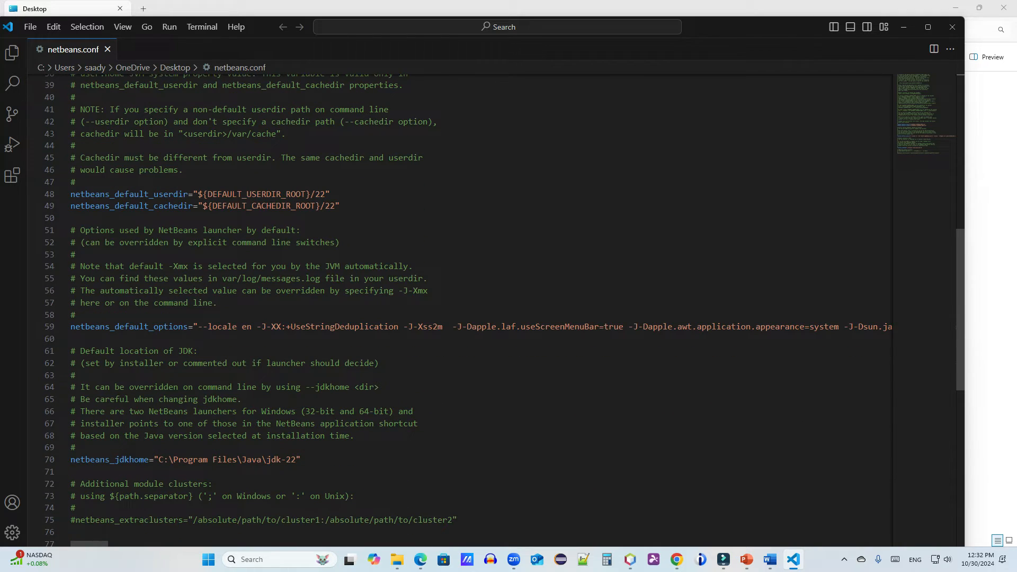
{"action": "double_click", "coordinate": [169, 326]}
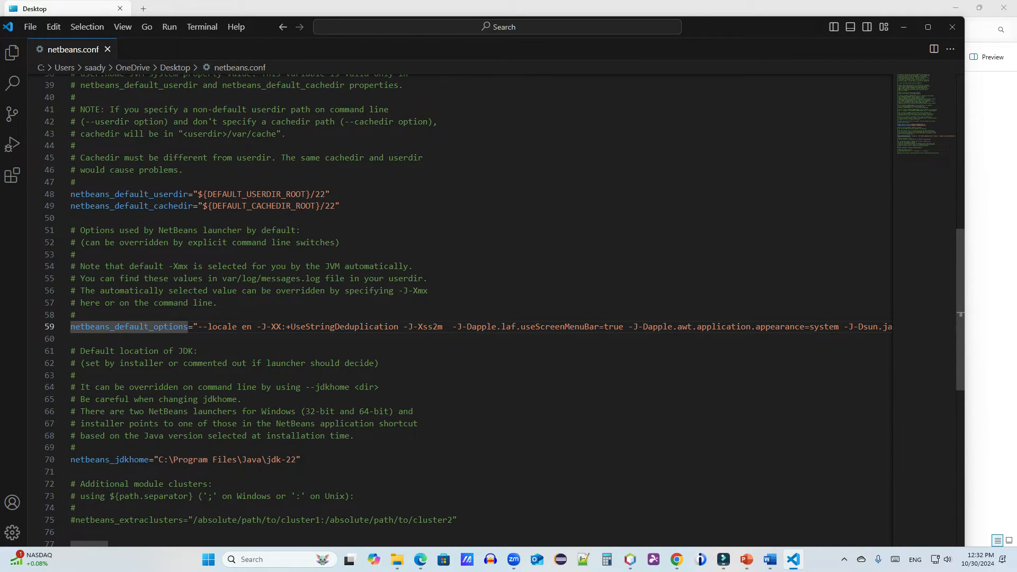
{"action": "left_click", "coordinate": [364, 331]}
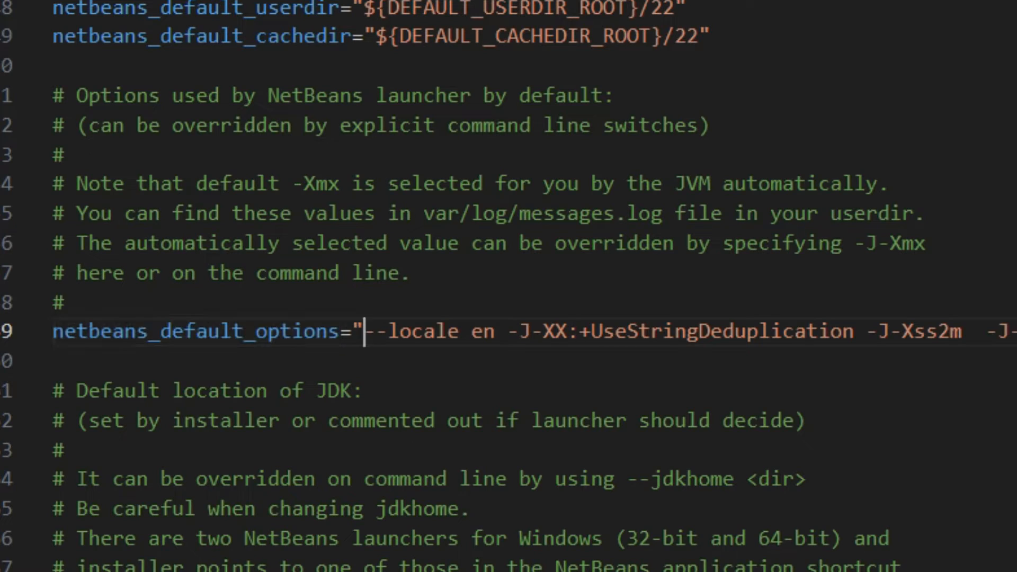
{"action": "left_click_drag", "start_coordinate": [507, 331], "coordinate": [364, 331]}
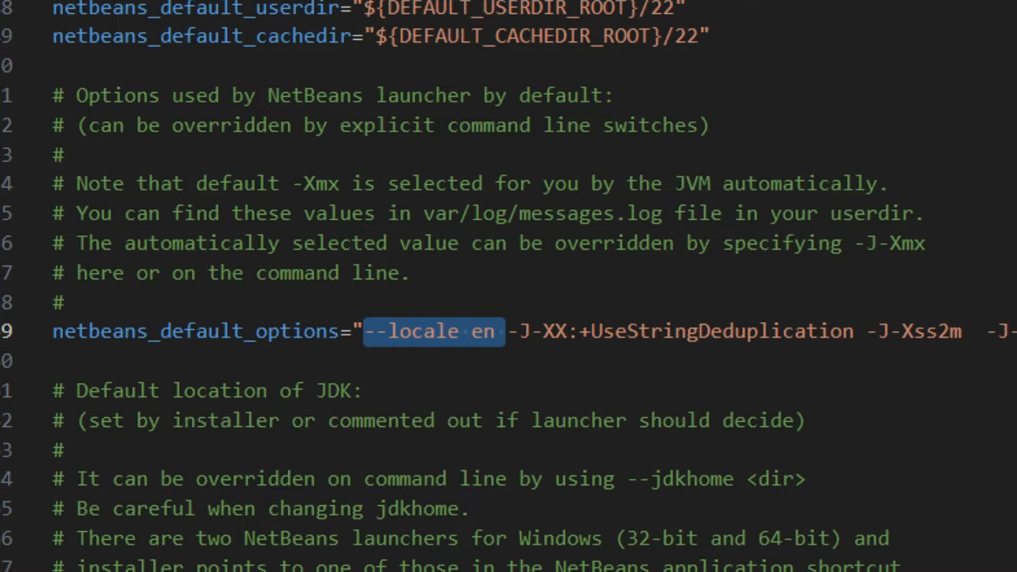
{"action": "left_click", "coordinate": [54, 362]}
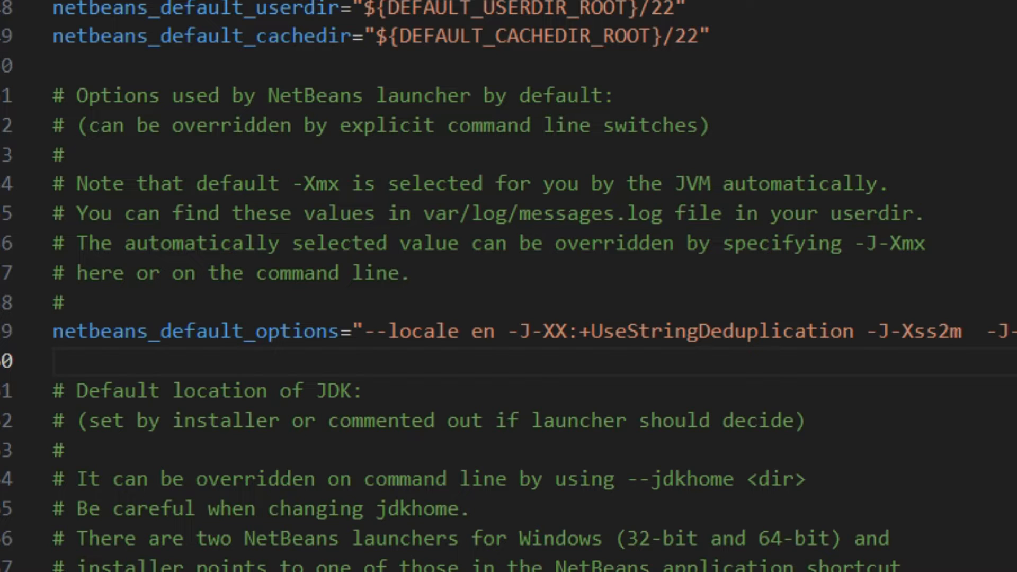
{"action": "left_click_drag", "start_coordinate": [376, 331], "coordinate": [508, 331]}
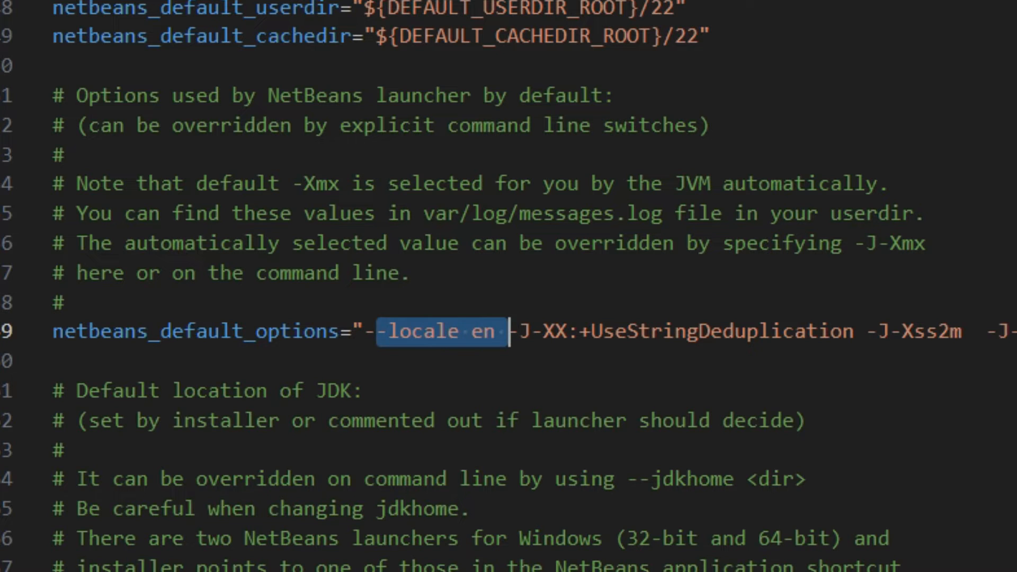
{"action": "left_click", "coordinate": [364, 390]}
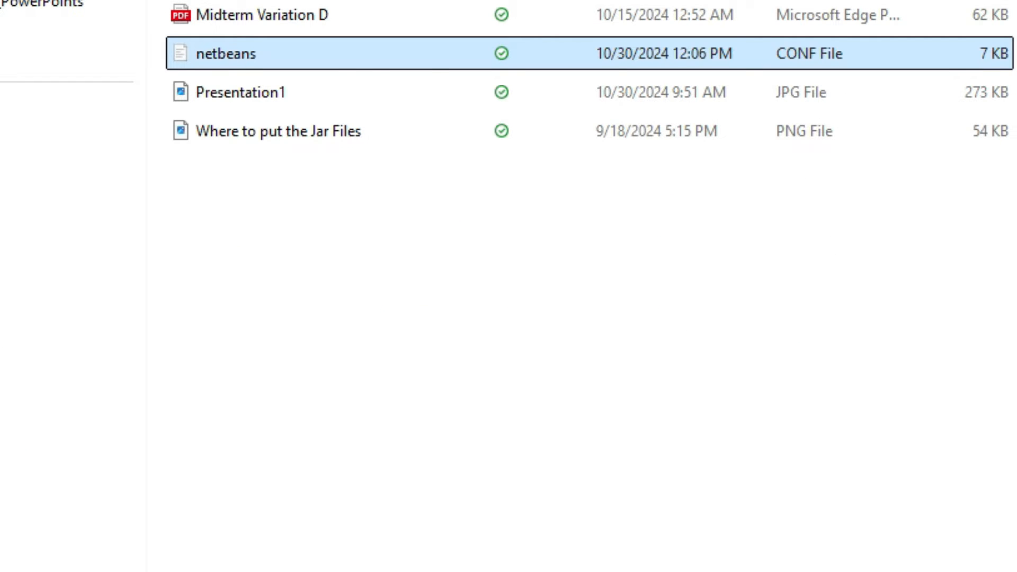
Copy the netbeans CONF file from the Desktop back into the NetBeans-22\netbeans\etc folder.
{"action": "key", "text": "shift+F10"}
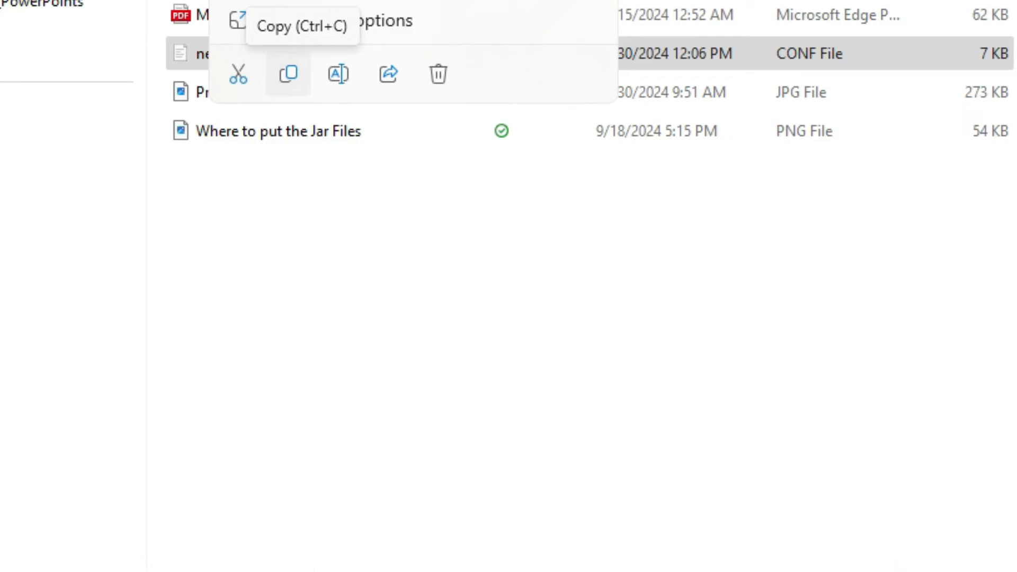
{"action": "left_click", "coordinate": [288, 73]}
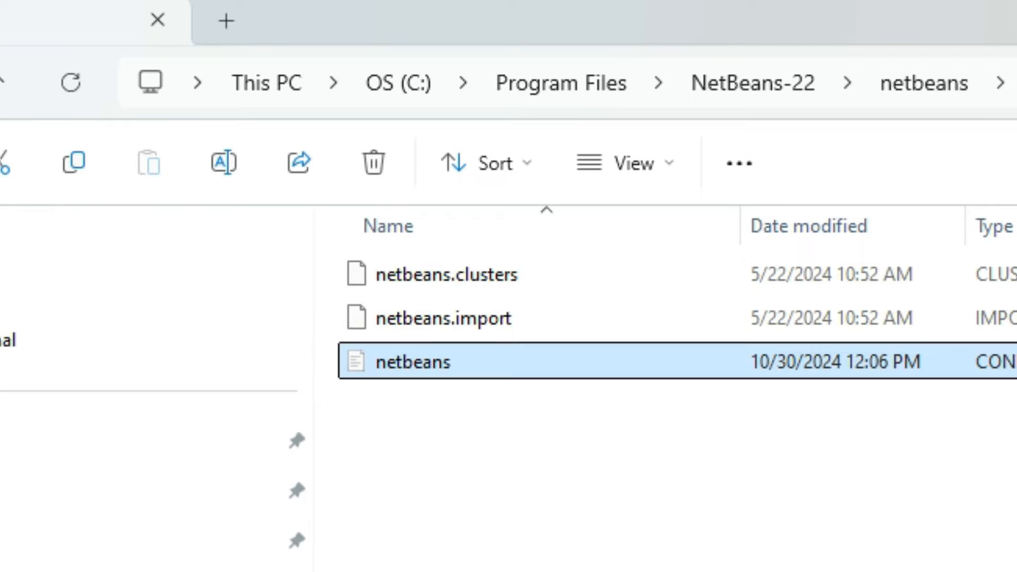
Go up to Program Files and open the Java folder.
{"action": "left_click", "coordinate": [560, 83]}
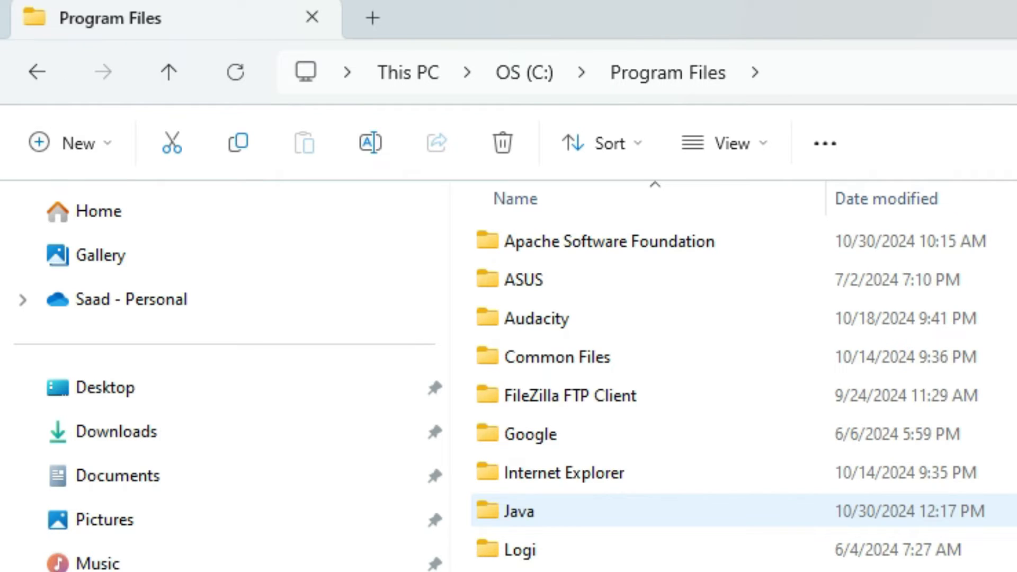
{"action": "double_click", "coordinate": [519, 511]}
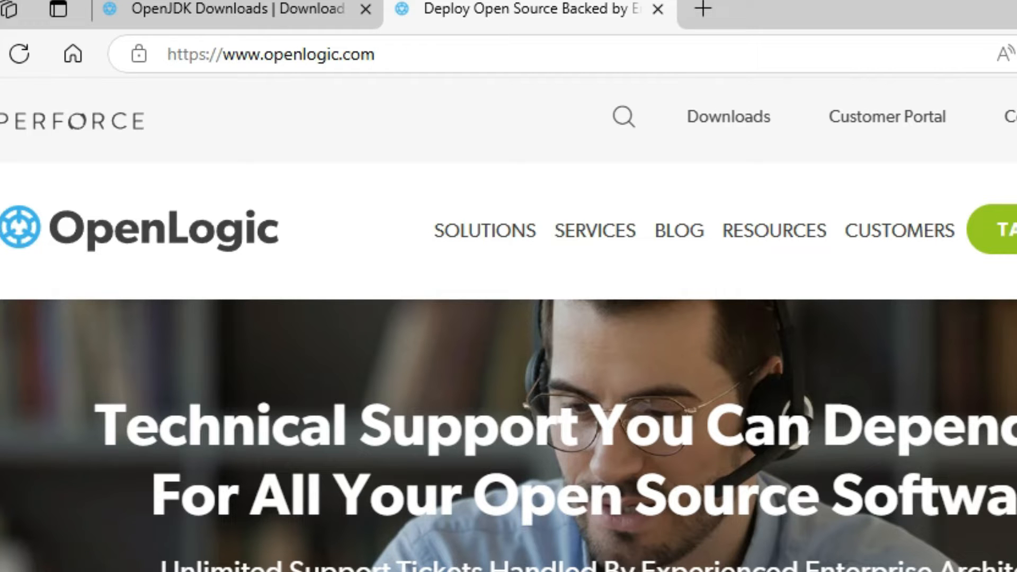
Open the downloads page on the OpenLogic website and filter the OpenJDK builds by Java version 8, Windows, x86 64-bit and JDK.
{"action": "left_click", "coordinate": [728, 117]}
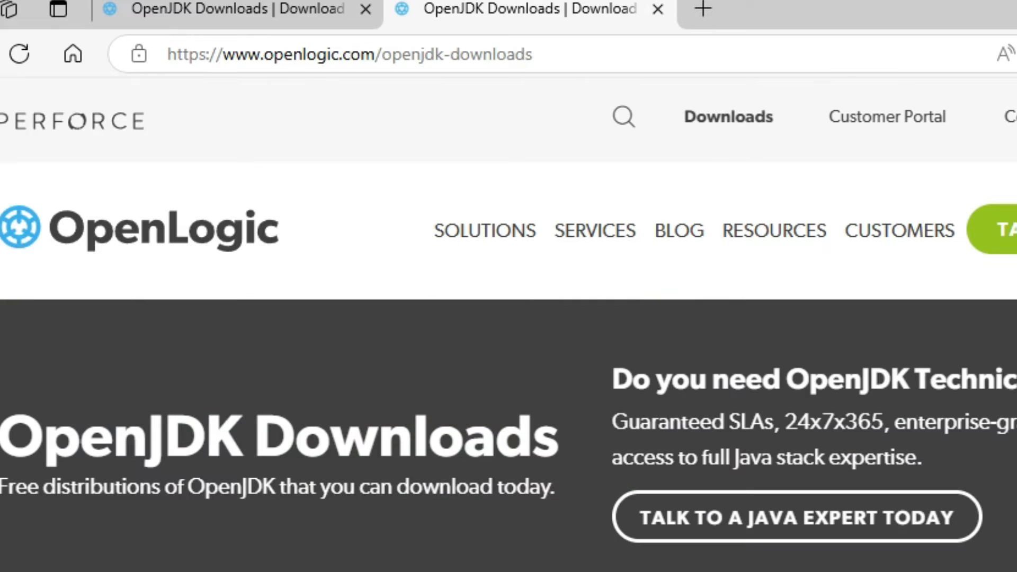
{"action": "scroll", "coordinate": [508, 286], "scroll_direction": "down", "scroll_amount": 8}
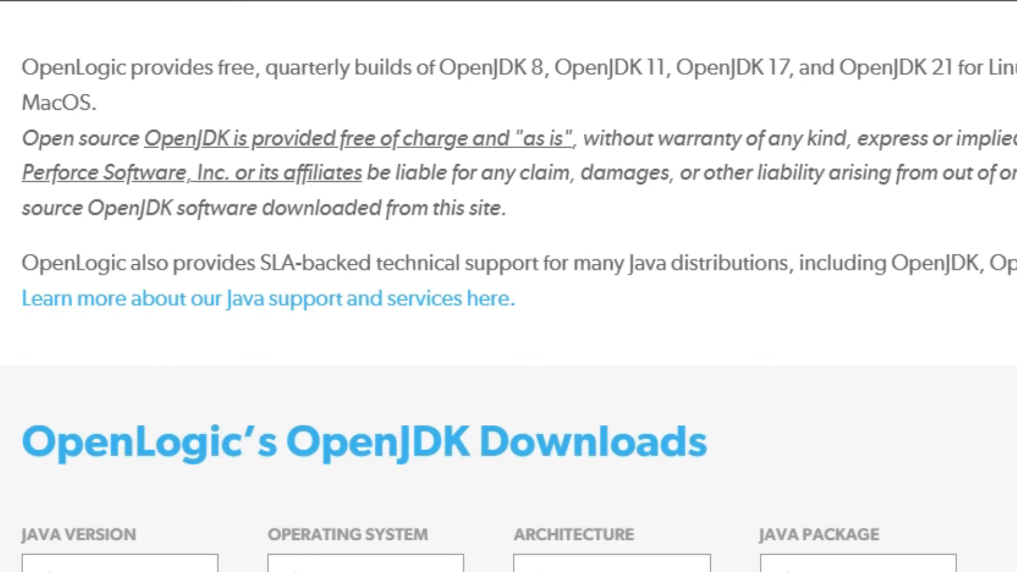
{"action": "left_click", "coordinate": [120, 91]}
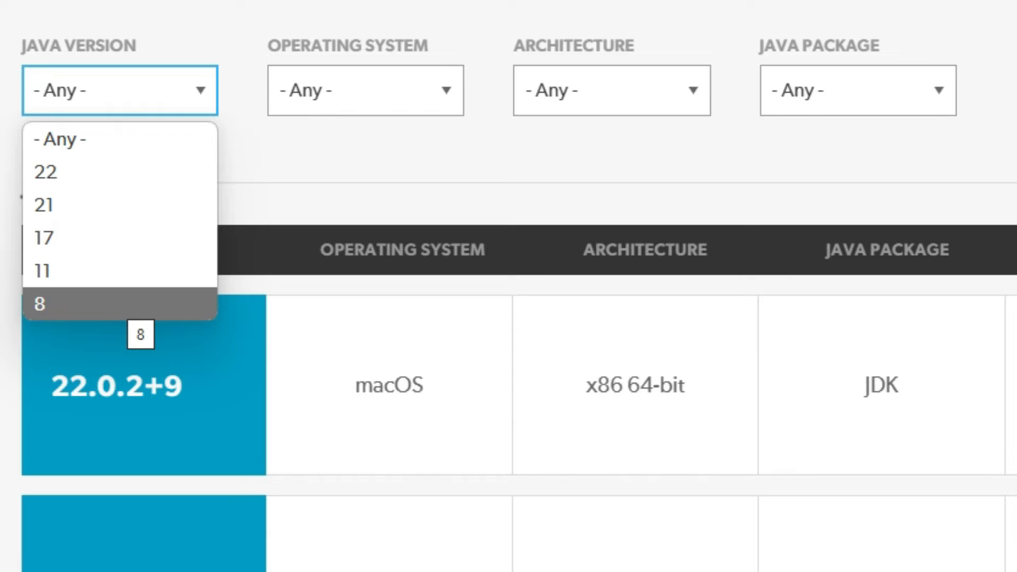
{"action": "left_click", "coordinate": [126, 303]}
{"action": "left_click", "coordinate": [365, 90]}
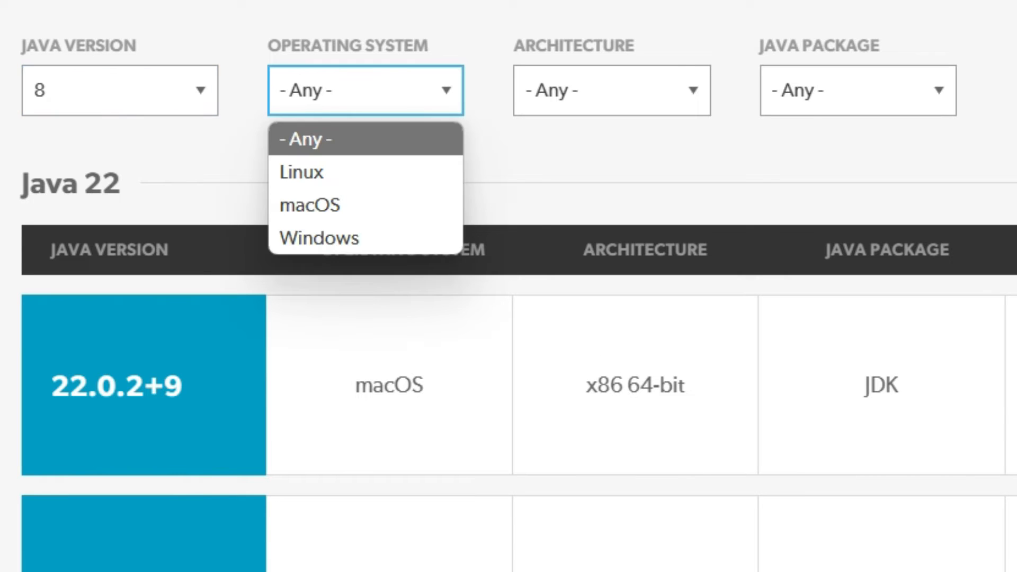
{"action": "left_click", "coordinate": [394, 240]}
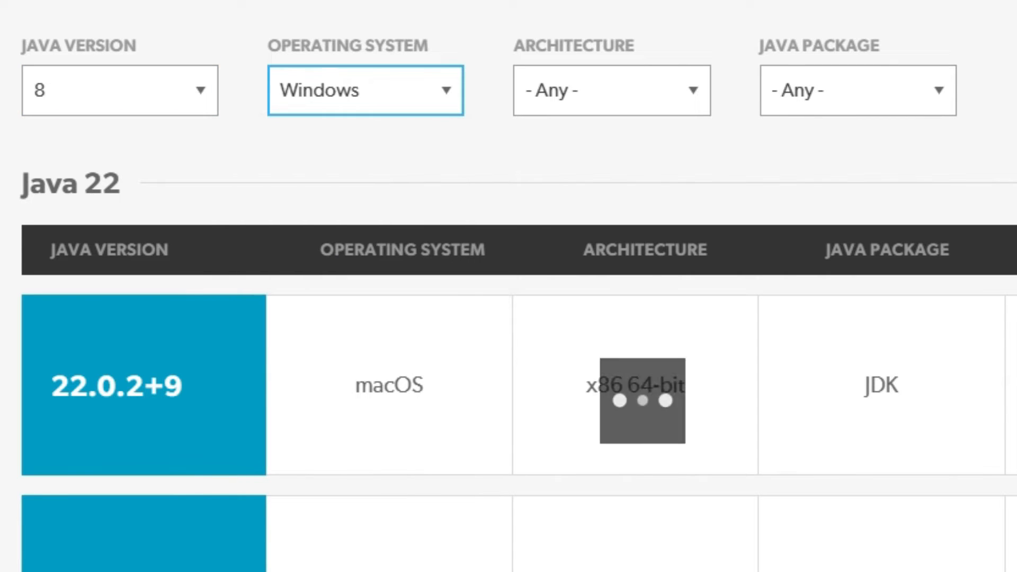
{"action": "left_click", "coordinate": [611, 91]}
{"action": "left_click", "coordinate": [612, 205]}
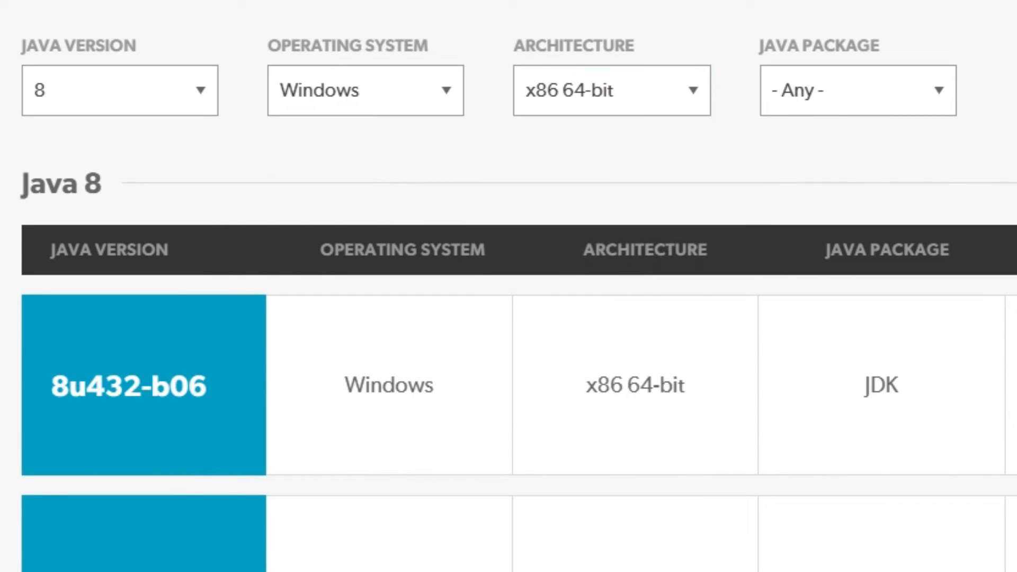
{"action": "left_click", "coordinate": [857, 90]}
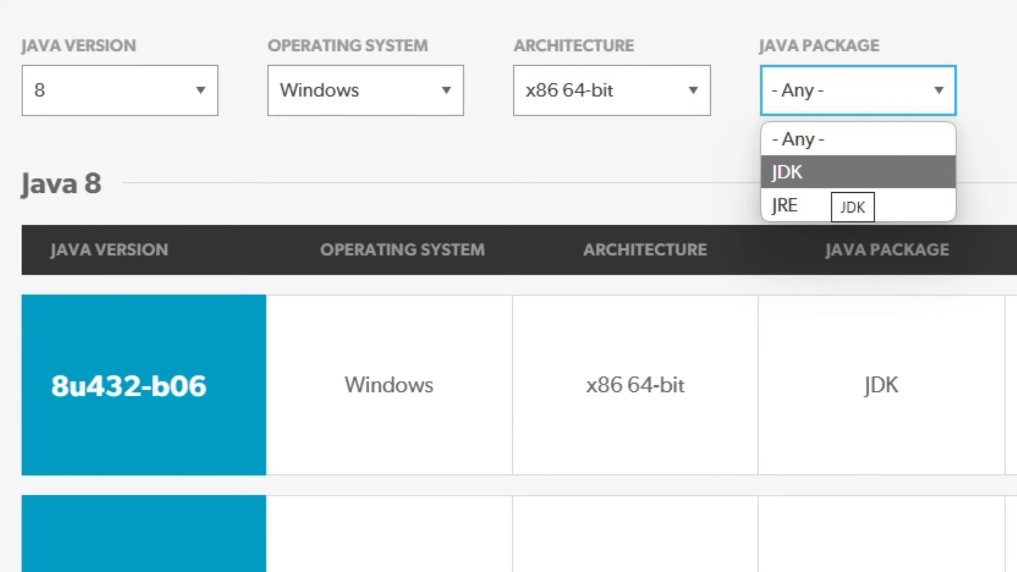
{"action": "left_click", "coordinate": [847, 175]}
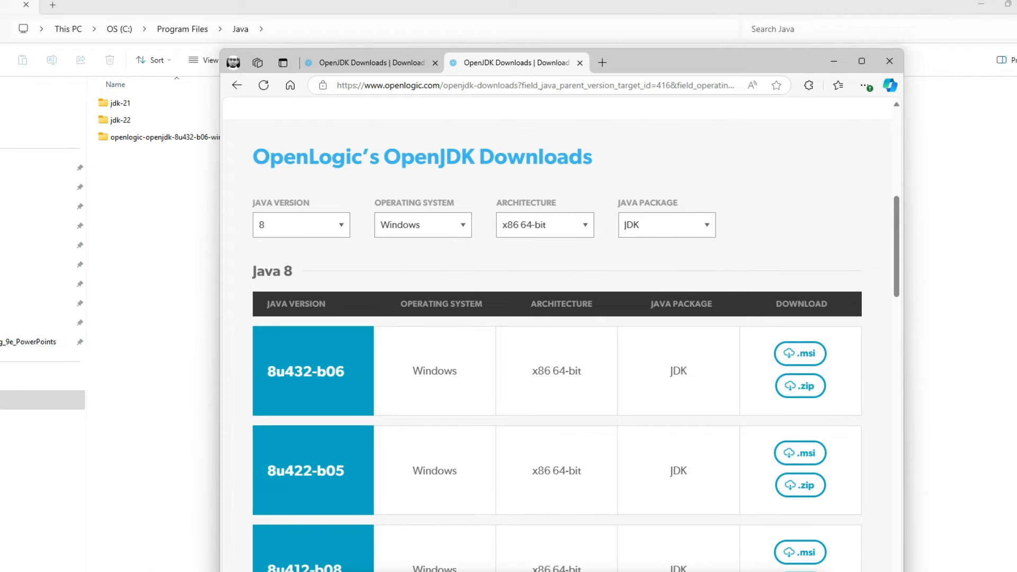
Switch to the Downloads folder and bring up the options for the openlogic-openjdk-8u432-b06-windows-x64 zip file.
{"action": "mouse_move", "coordinate": [283, 566]}
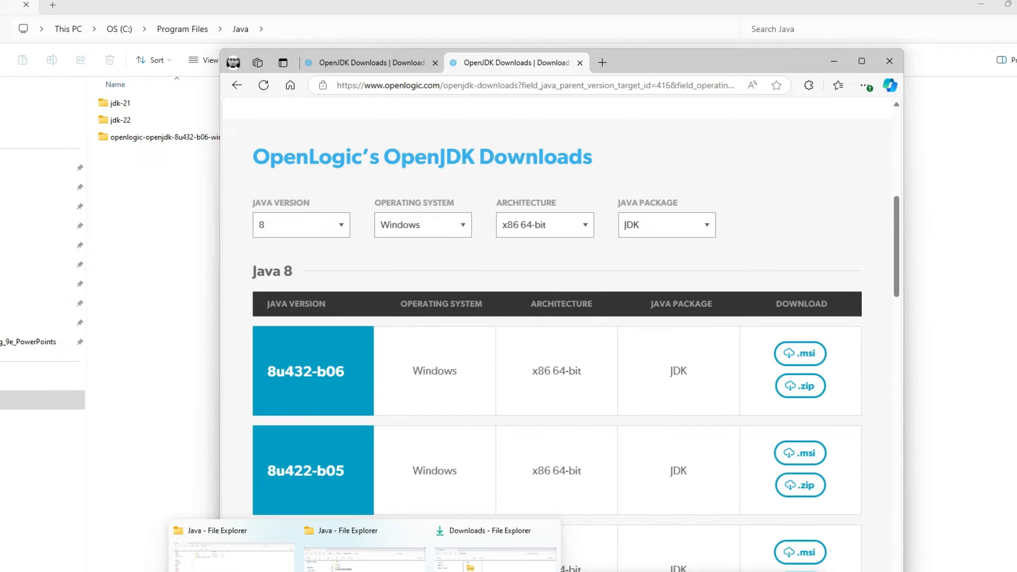
{"action": "left_click", "coordinate": [495, 551]}
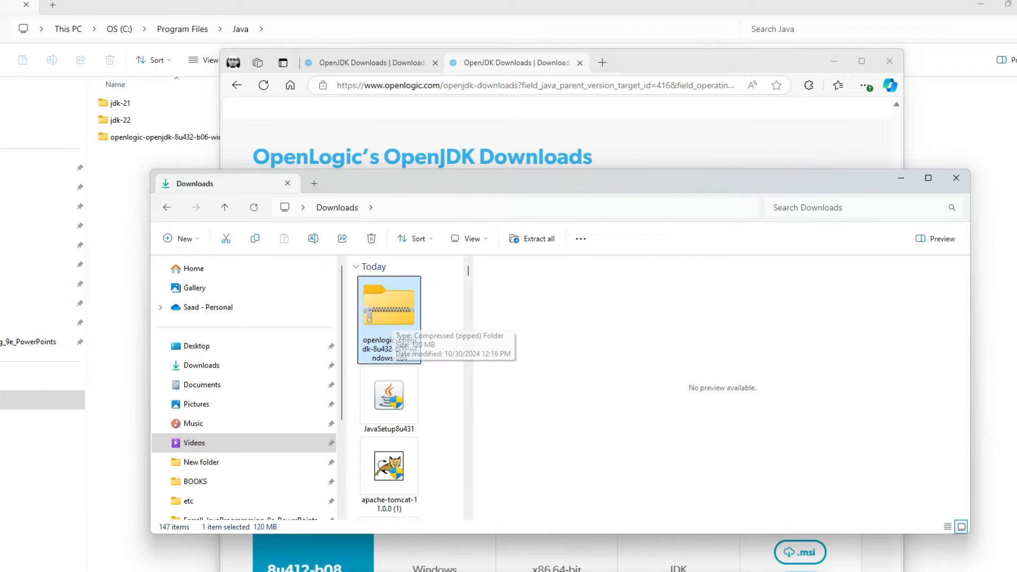
{"action": "right_click", "coordinate": [391, 324]}
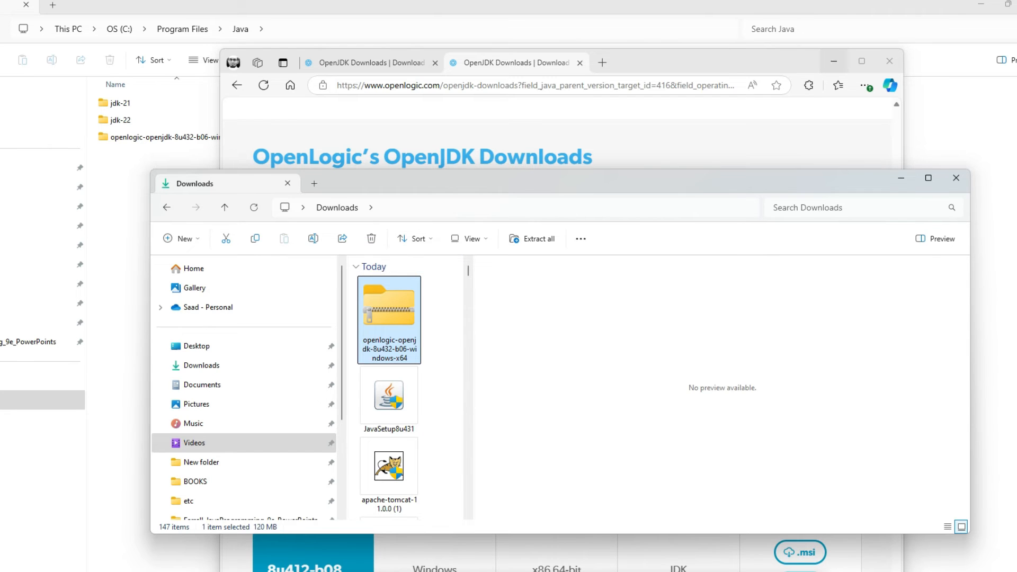
Clear the browser and Downloads windows out of the way and locate the extracted OpenLogic OpenJDK 8 folder in C:\Program Files\Java.
{"action": "left_click", "coordinate": [834, 62]}
{"action": "left_click_drag", "start_coordinate": [609, 181], "coordinate": [784, 224]}
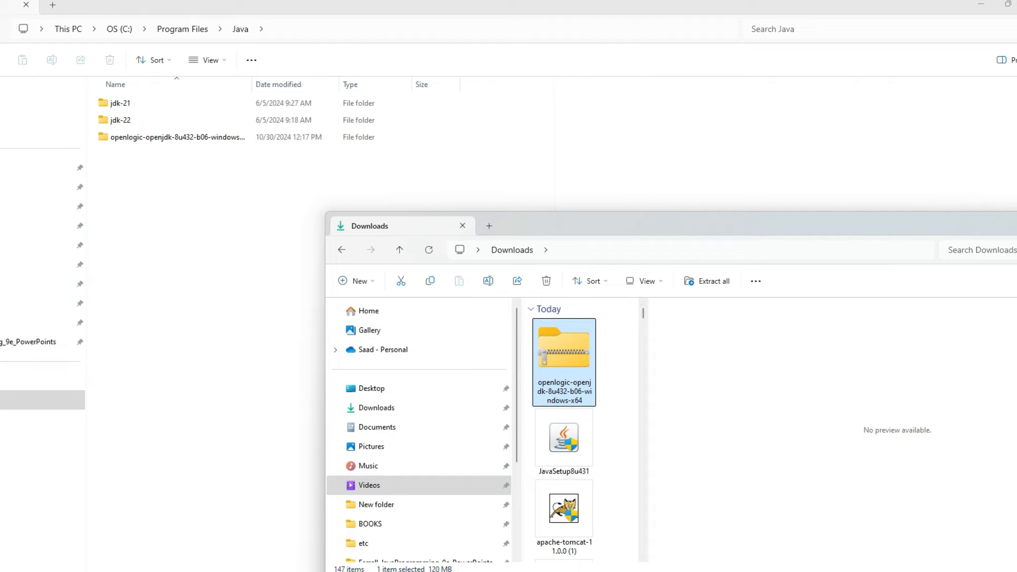
{"action": "left_click", "coordinate": [207, 222]}
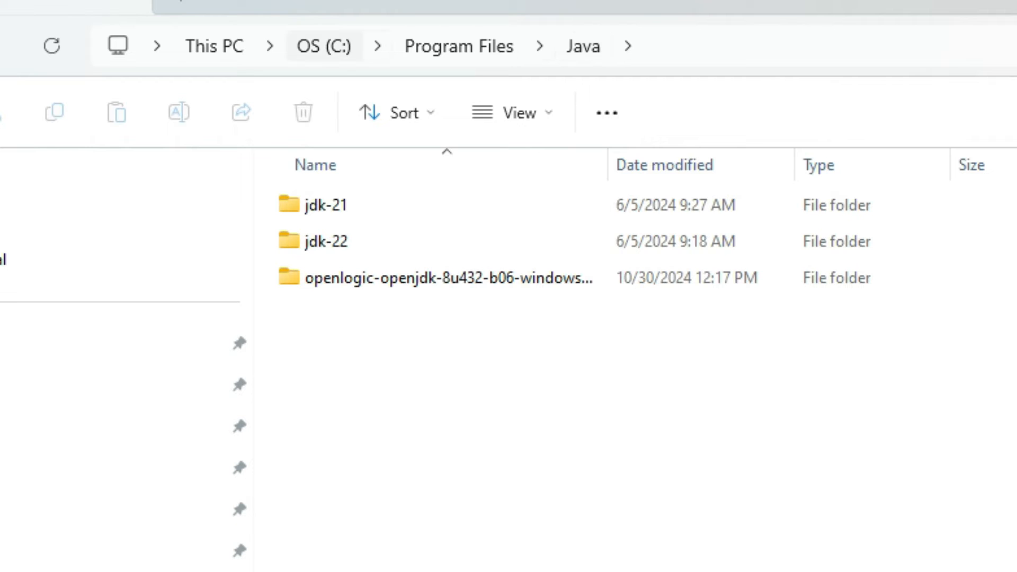
{"action": "left_click", "coordinate": [324, 46]}
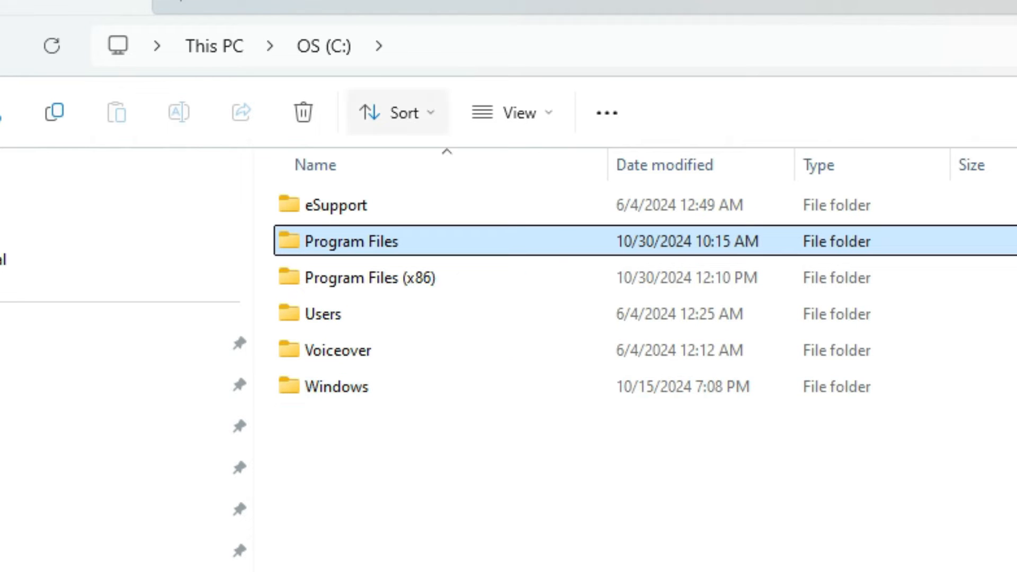
{"action": "double_click", "coordinate": [365, 242]}
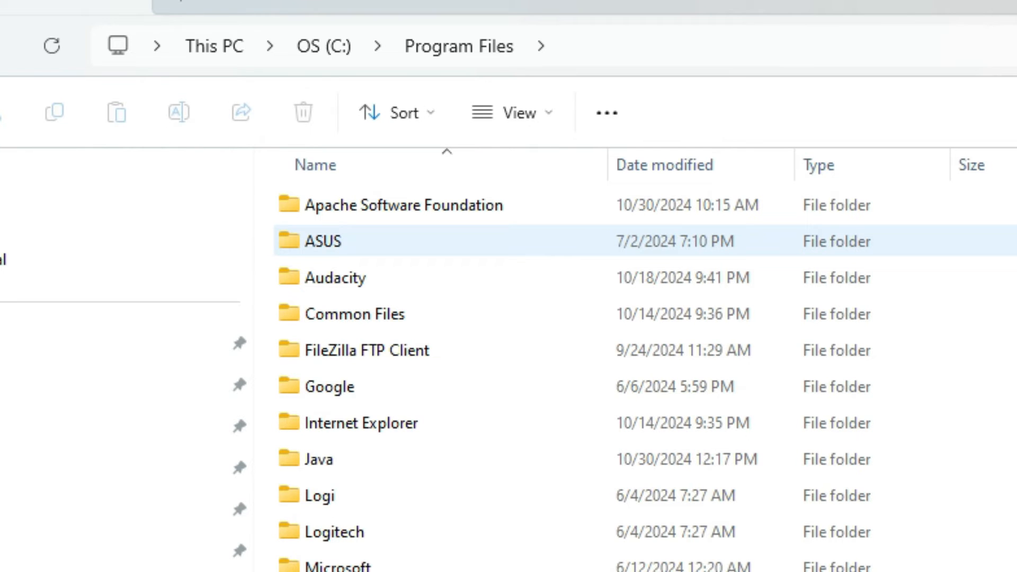
{"action": "double_click", "coordinate": [344, 459]}
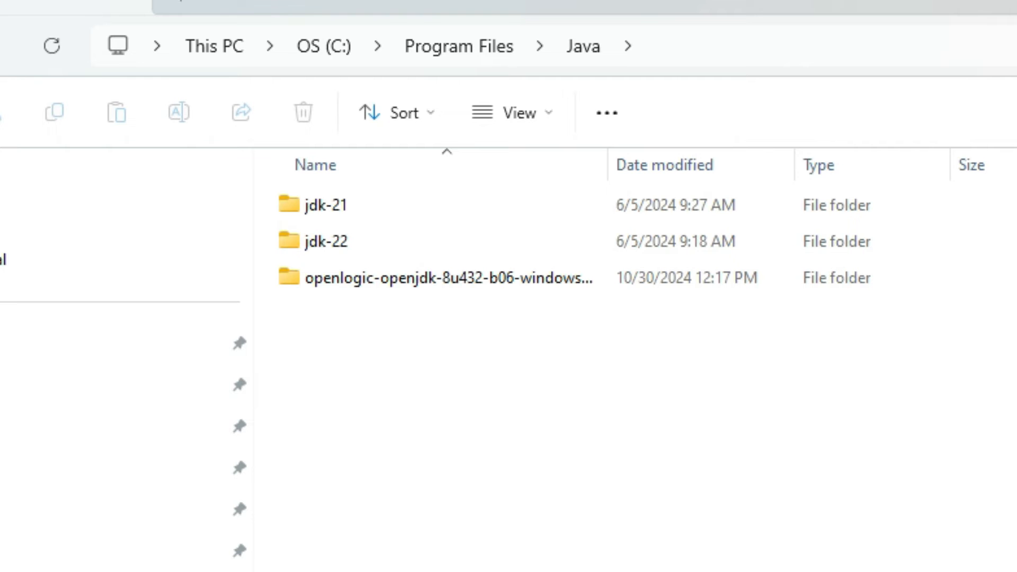
{"action": "left_click", "coordinate": [448, 277]}
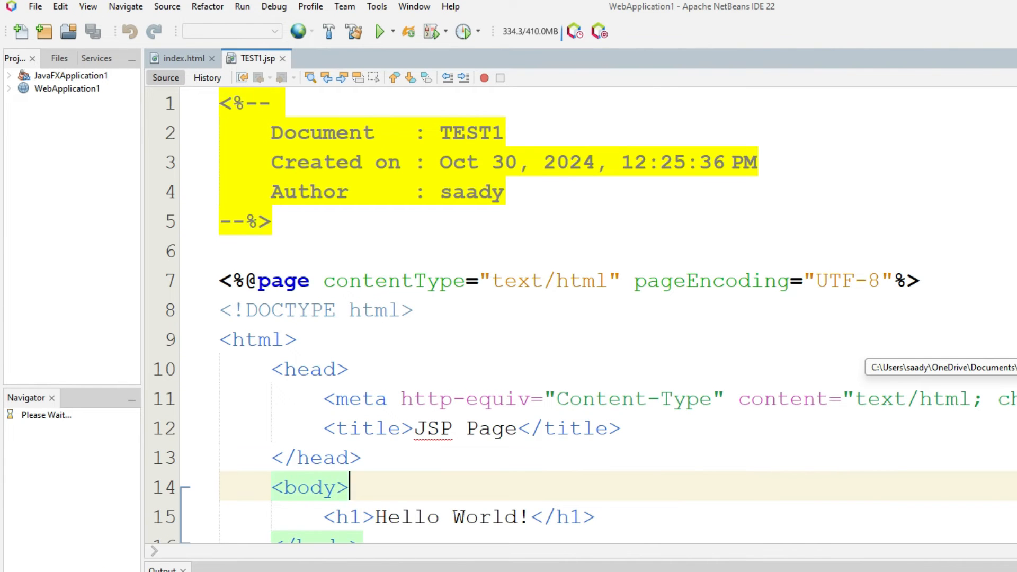
Try to add the openlogic-openjdk-8u432-b06-windows-x64 folder in C:\Program Files\Java as a Java Standard Edition platform in NetBeans.
{"action": "left_click", "coordinate": [377, 7]}
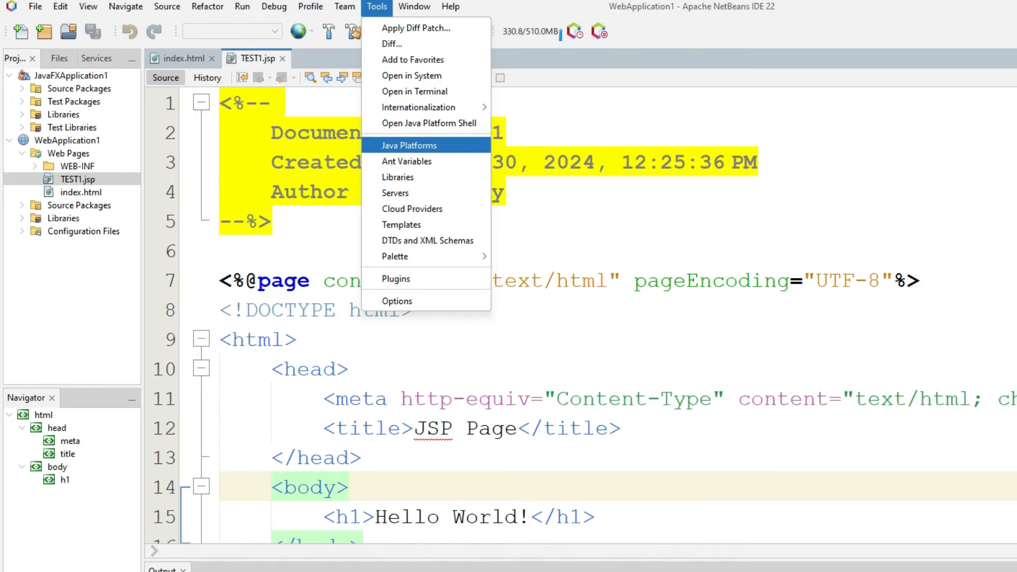
{"action": "left_click", "coordinate": [409, 145]}
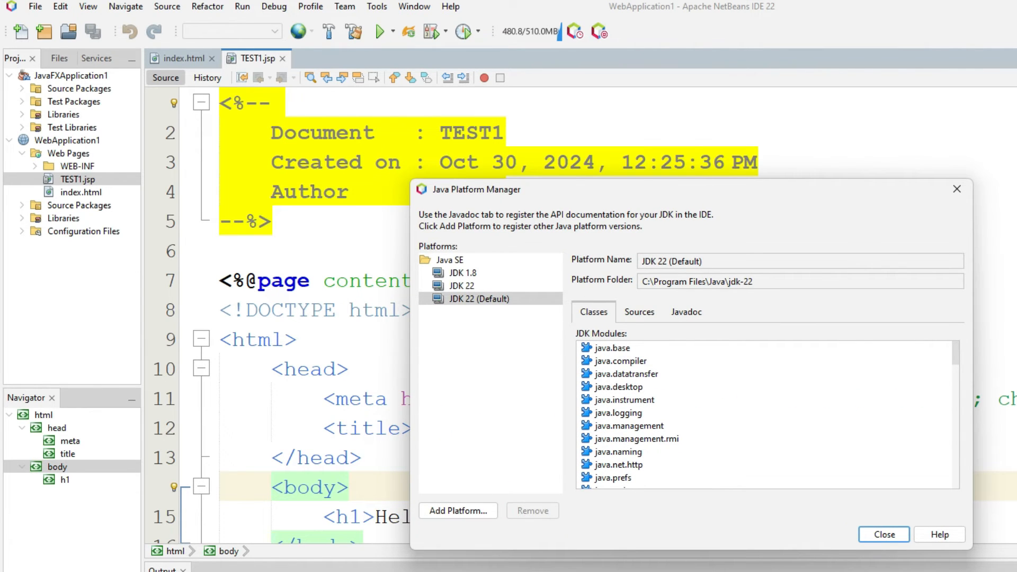
{"action": "left_click", "coordinate": [458, 510]}
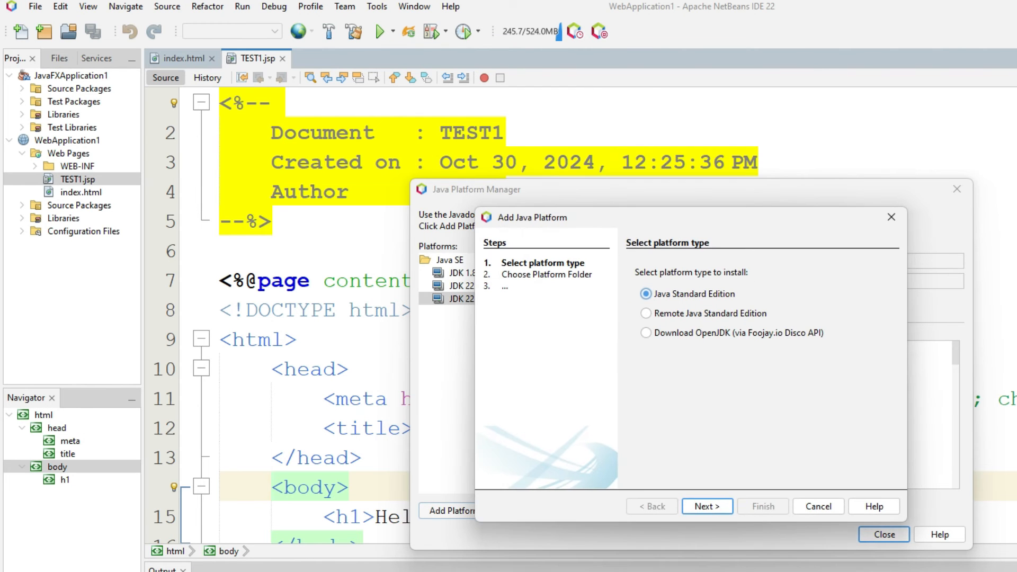
{"action": "left_click", "coordinate": [707, 506]}
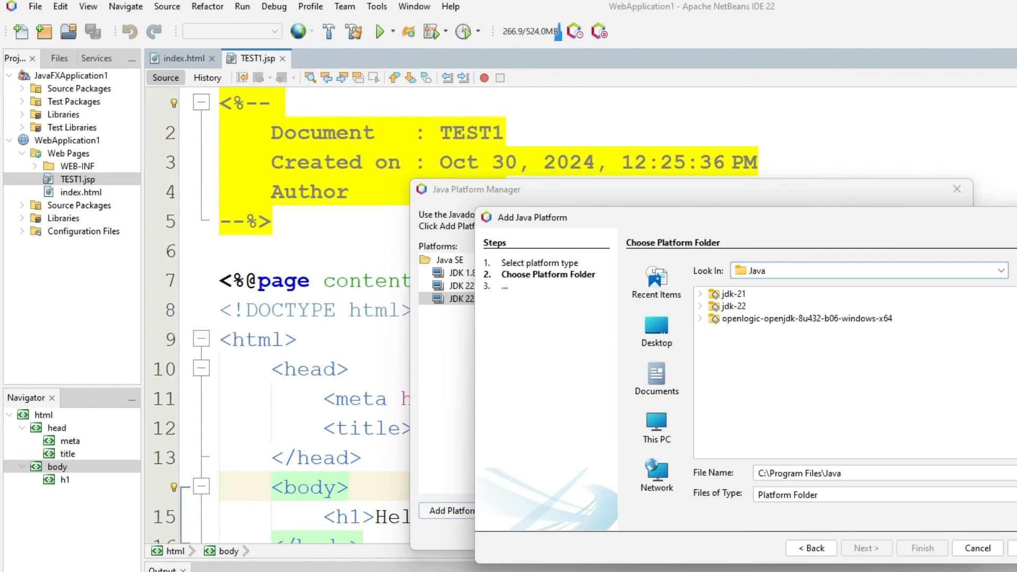
{"action": "left_click", "coordinate": [1001, 271]}
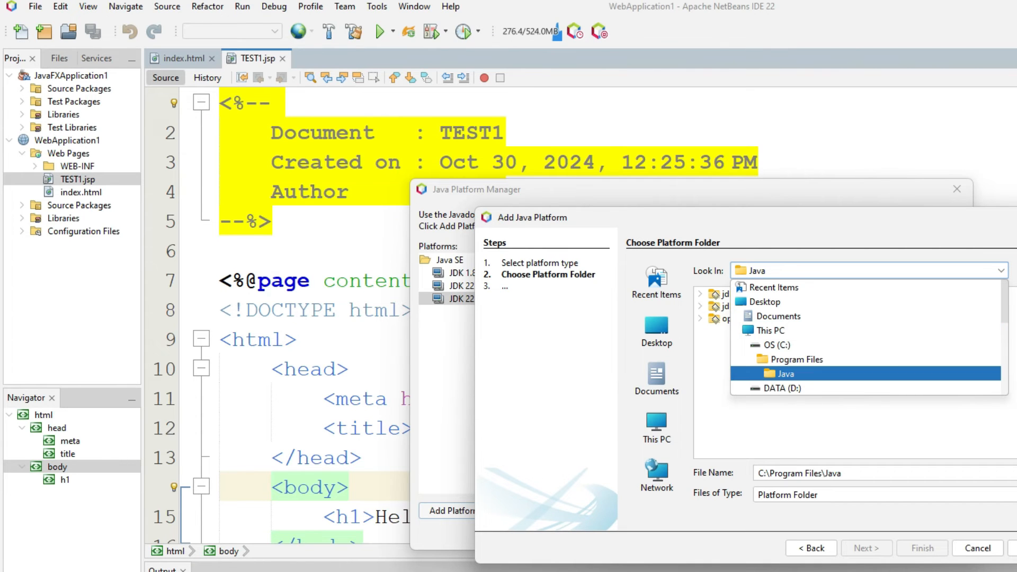
{"action": "left_click", "coordinate": [1000, 271]}
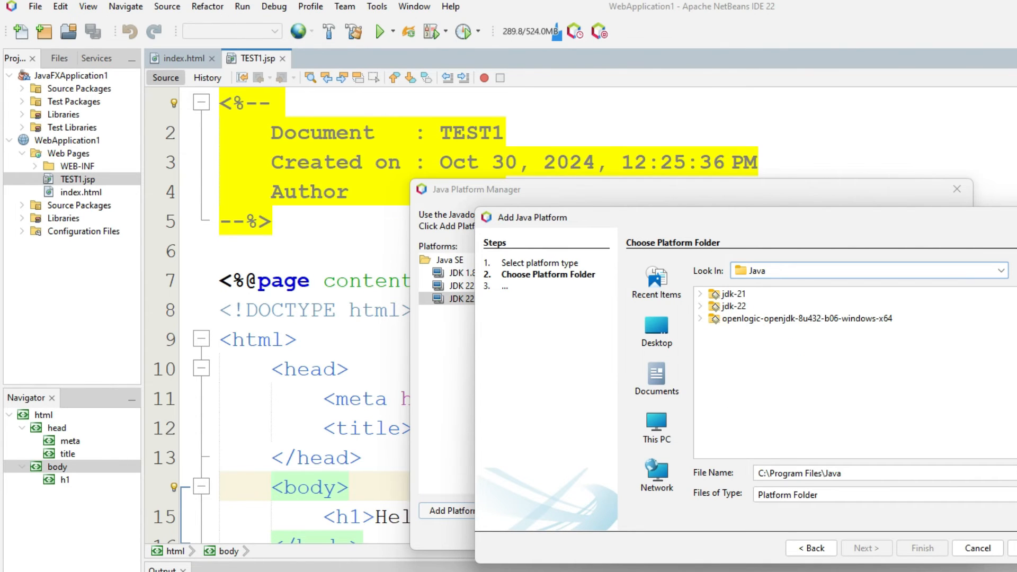
{"action": "left_click", "coordinate": [806, 318]}
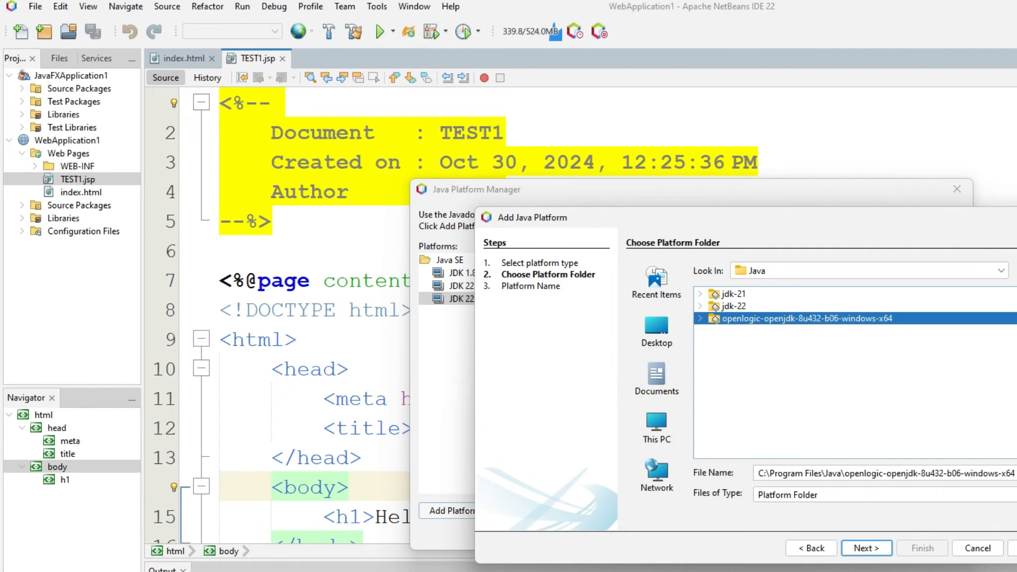
{"action": "key", "text": "Return"}
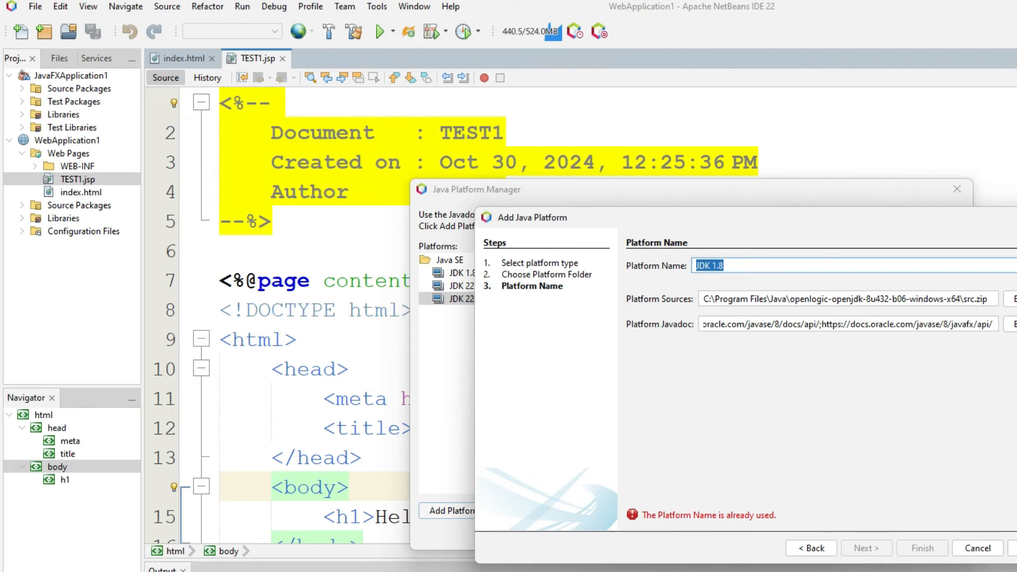
{"action": "key", "text": "Escape"}
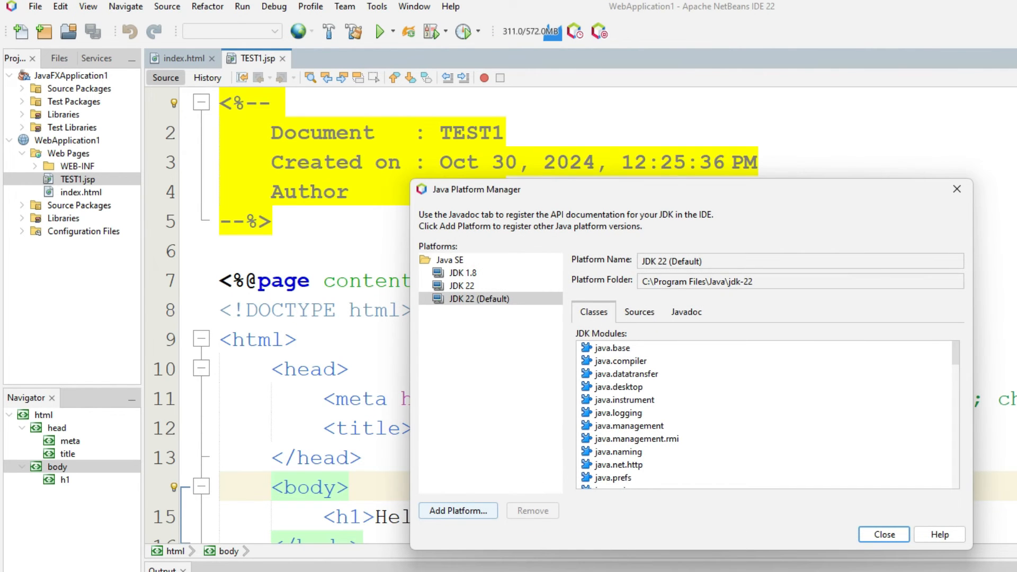
{"action": "key", "text": "Escape"}
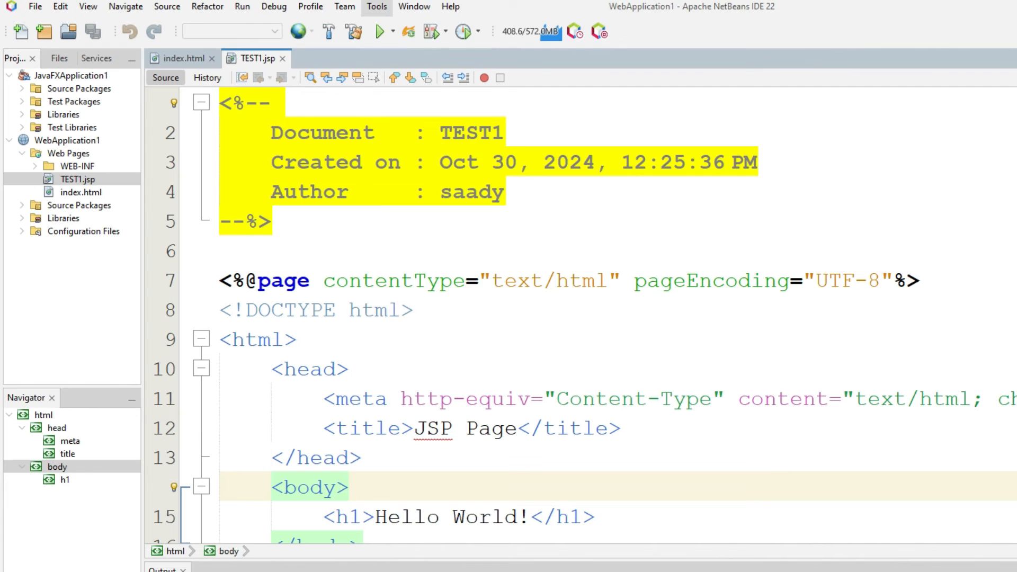
Try to add a GlassFish Server instance with GlassFish Server 4.1.1 chosen for download and the license agreement accepted.
{"action": "left_click", "coordinate": [376, 6]}
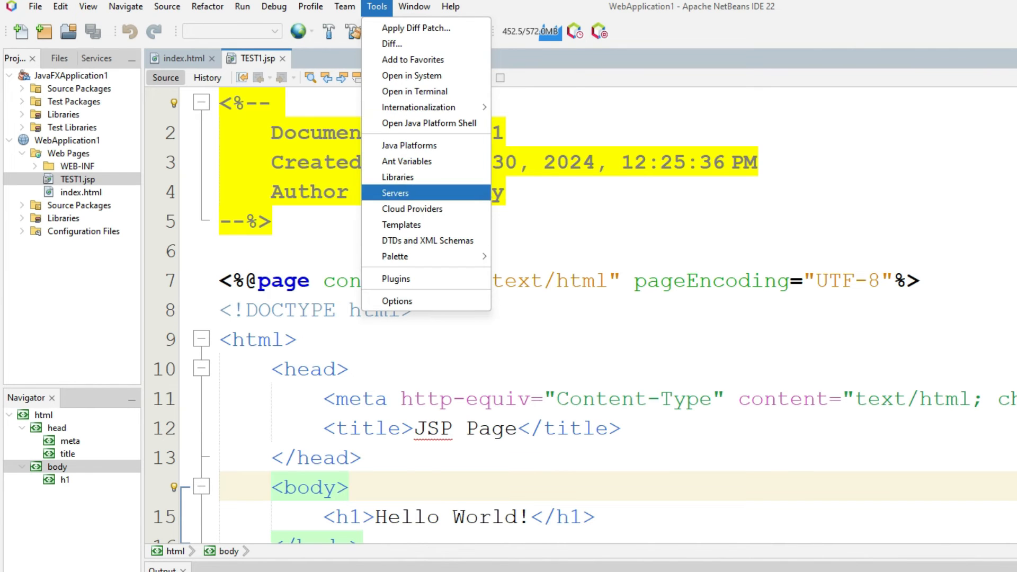
{"action": "left_click", "coordinate": [403, 192]}
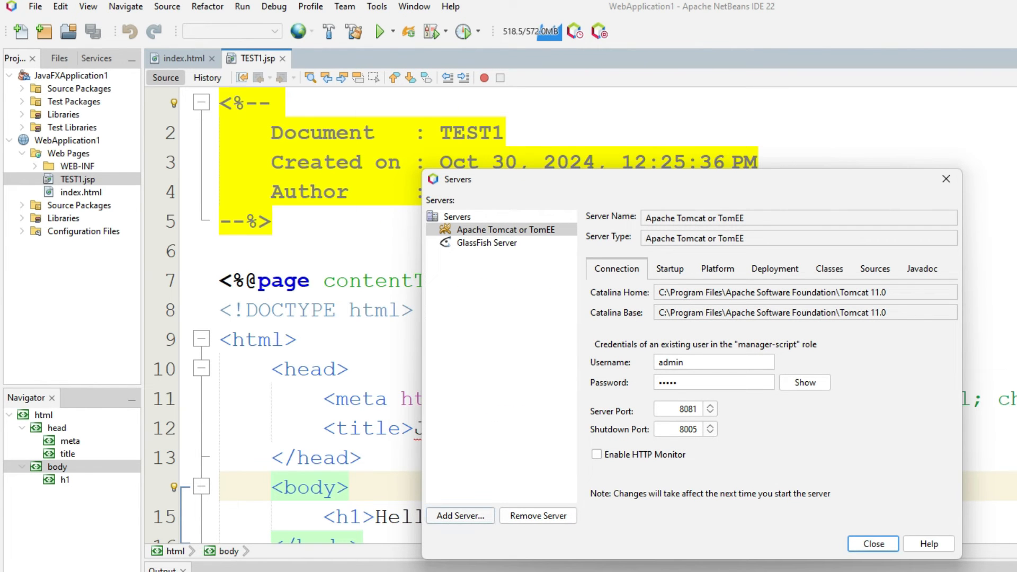
{"action": "left_click", "coordinate": [460, 515]}
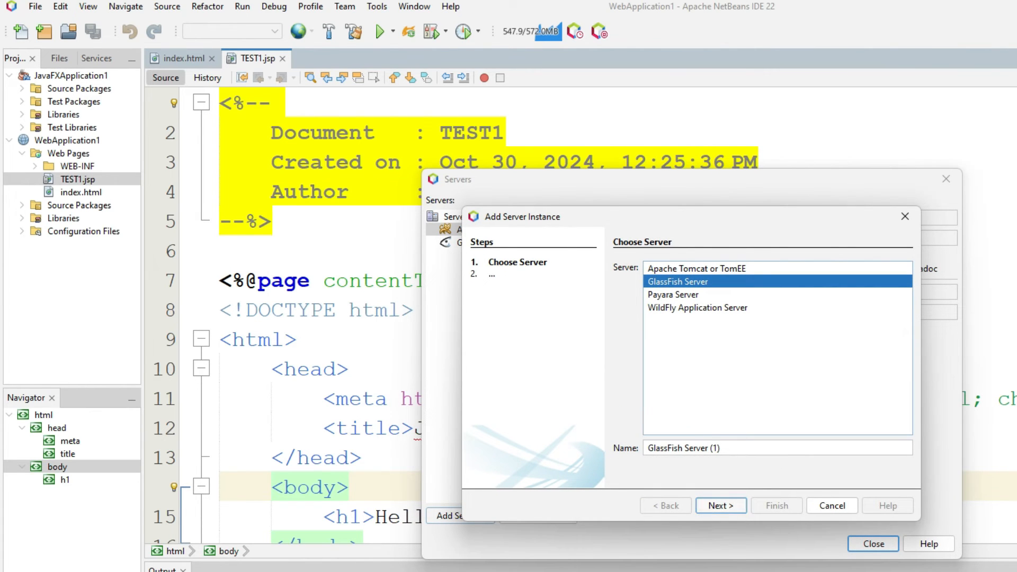
{"action": "left_click", "coordinate": [720, 505]}
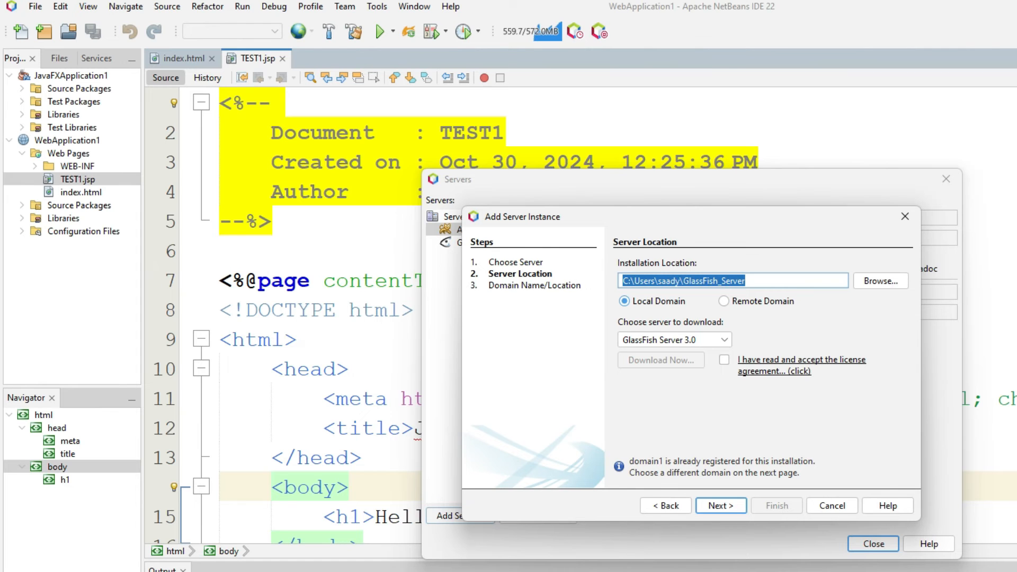
{"action": "left_click", "coordinate": [673, 340]}
{"action": "scroll", "coordinate": [670, 430], "scroll_direction": "down", "scroll_amount": 2}
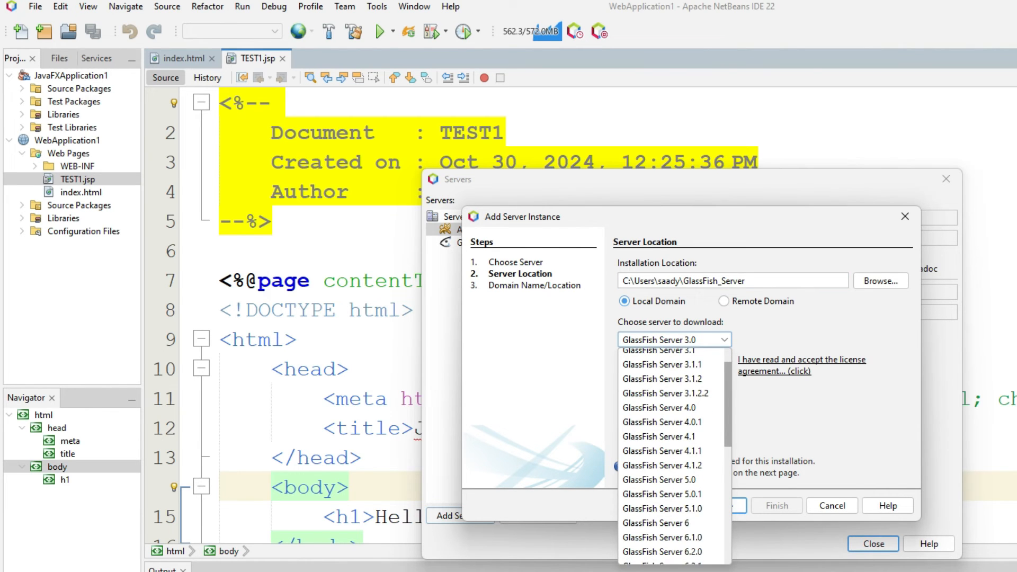
{"action": "left_click", "coordinate": [662, 444]}
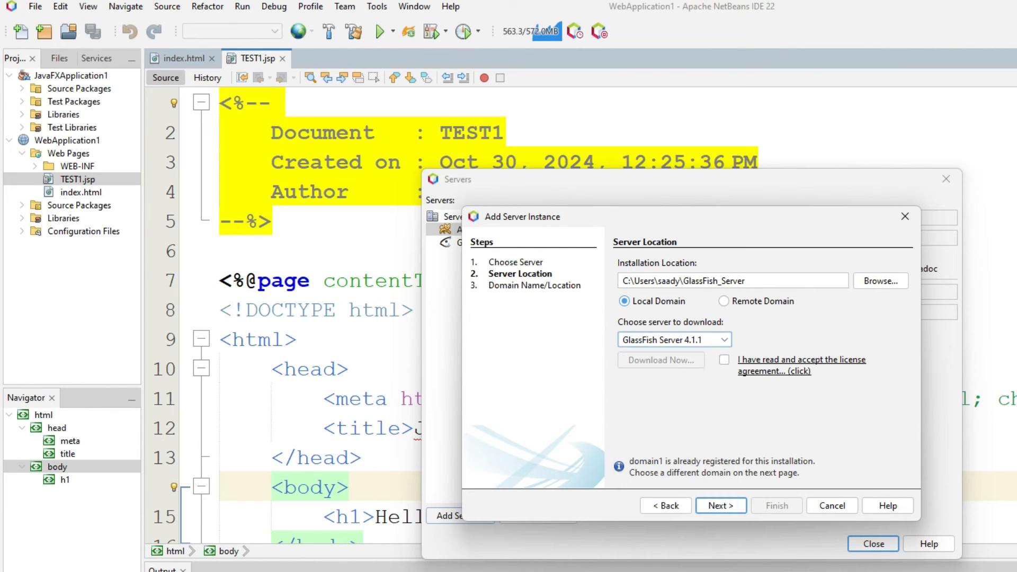
{"action": "left_click", "coordinate": [724, 360]}
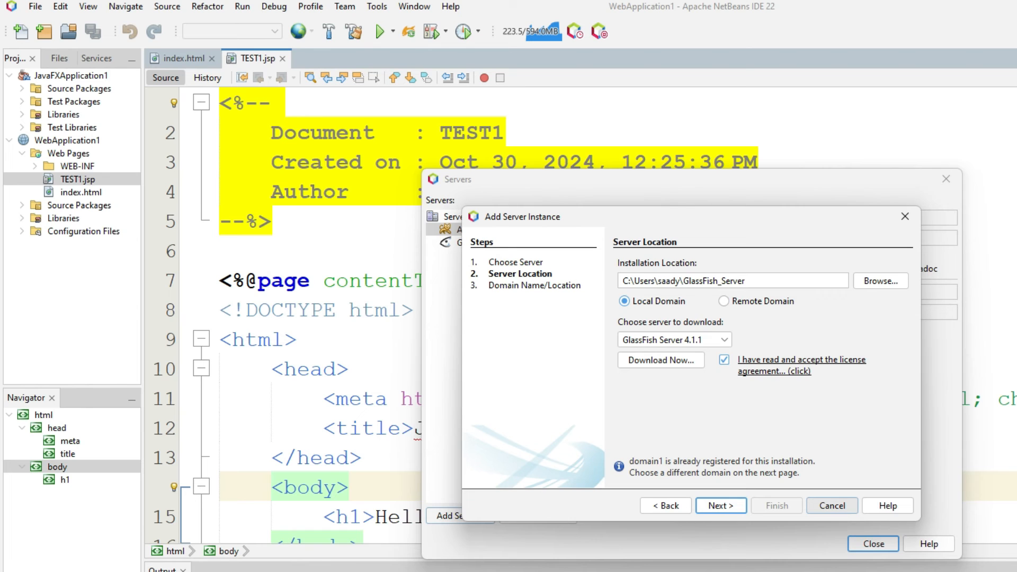
{"action": "left_click", "coordinate": [831, 505]}
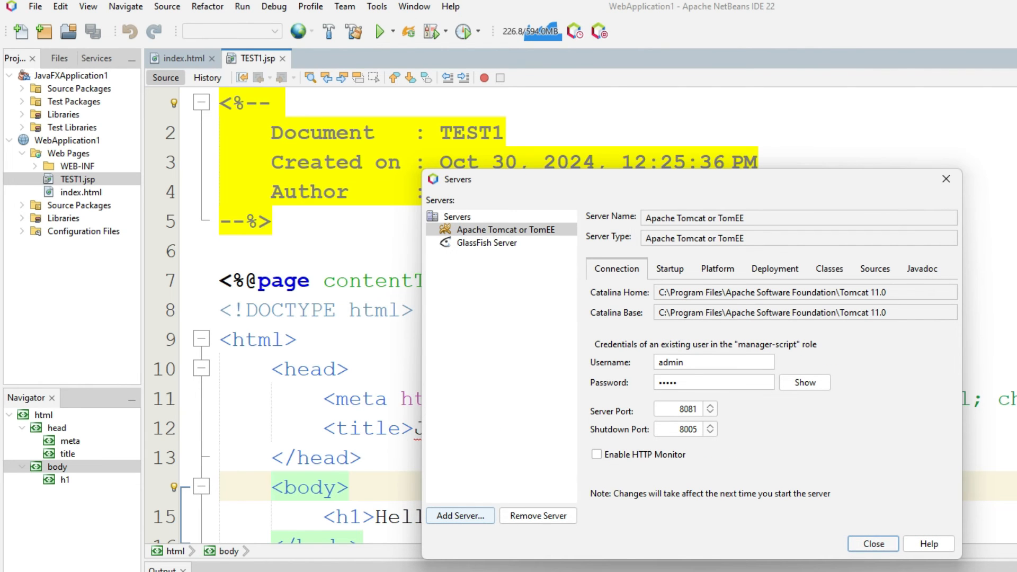
{"action": "key", "text": "Escape"}
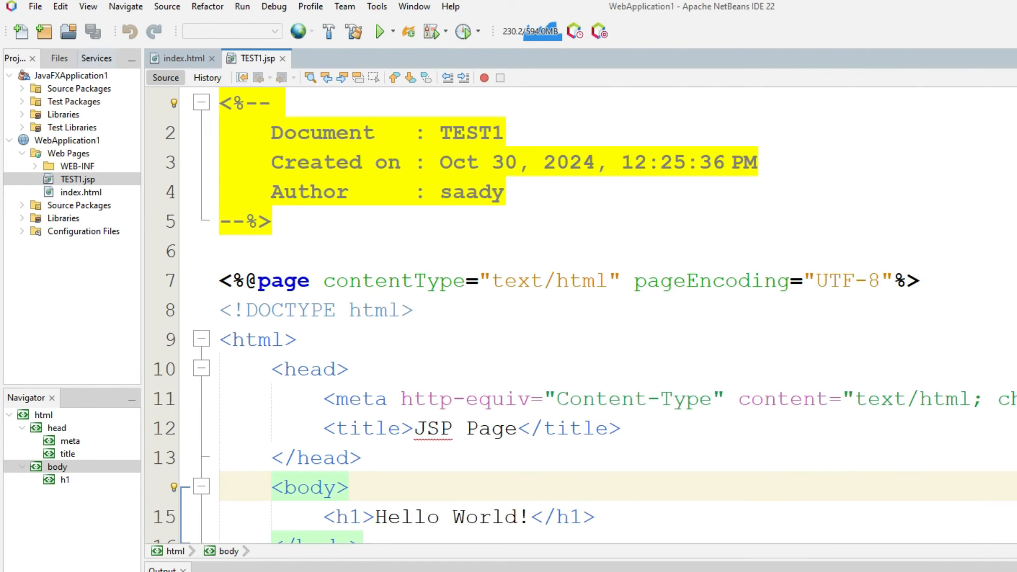
Start the registered GlassFish Server from the list of servers and check its status.
{"action": "key", "text": "ctrl+5"}
{"action": "key", "text": "Right"}
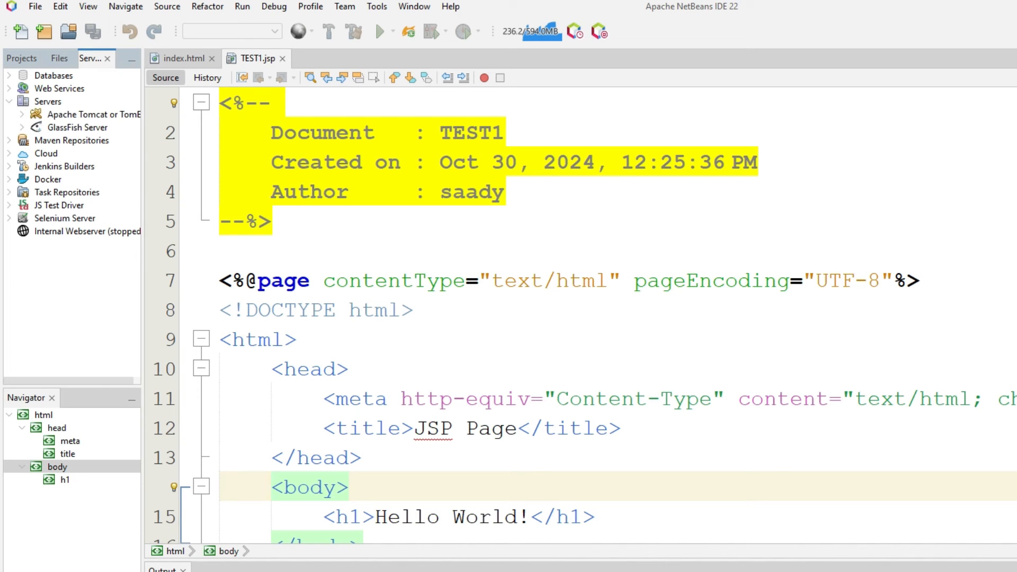
{"action": "key", "text": "Down"}
{"action": "key", "text": "Down"}
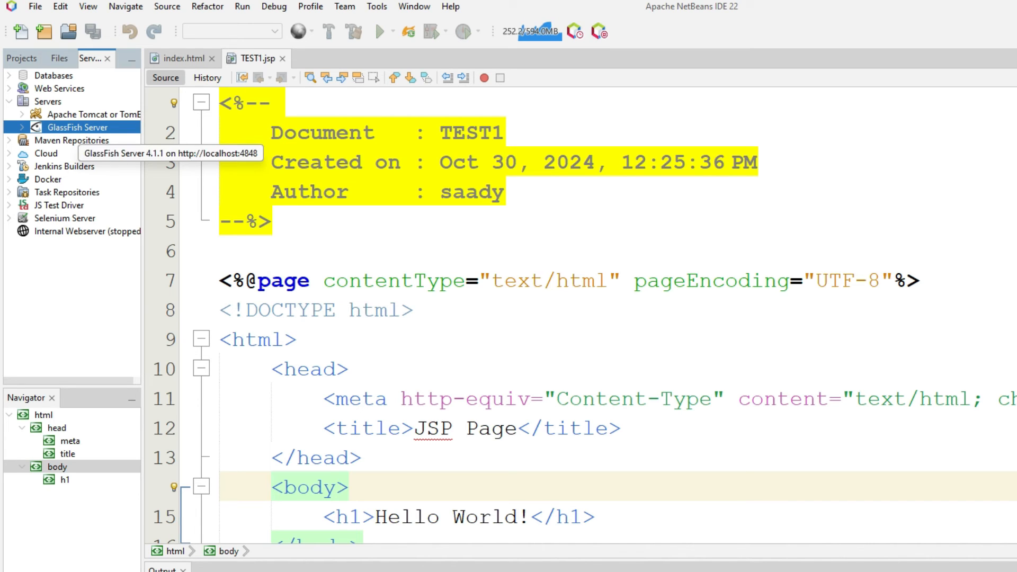
{"action": "right_click", "coordinate": [78, 130]}
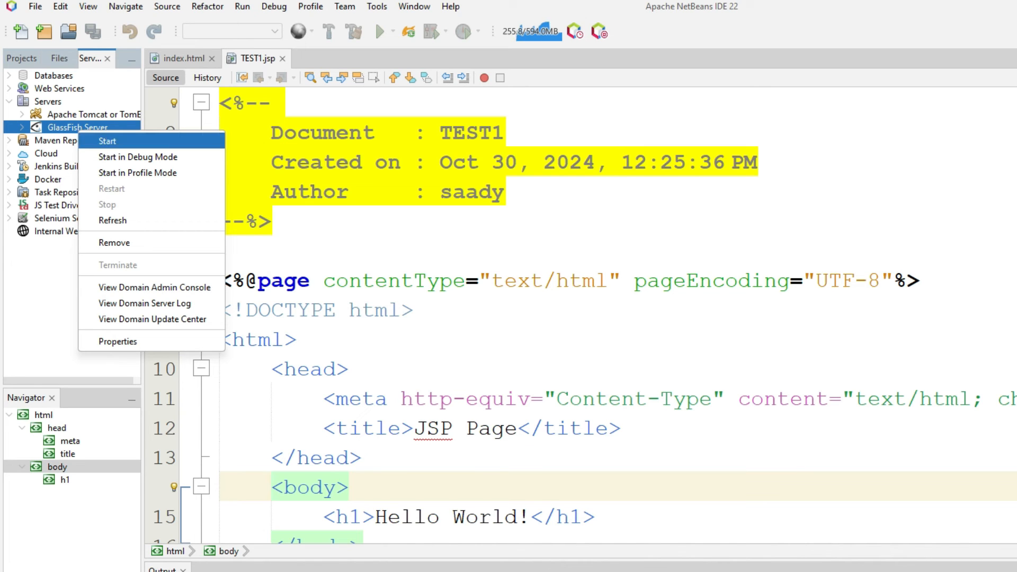
{"action": "key", "text": "Return"}
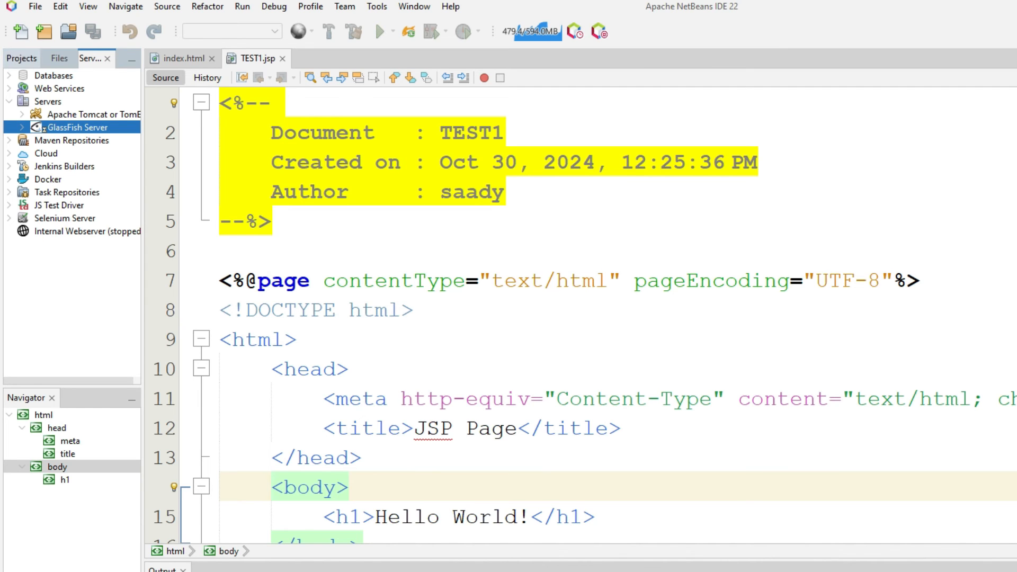
{"action": "left_click", "coordinate": [21, 58]}
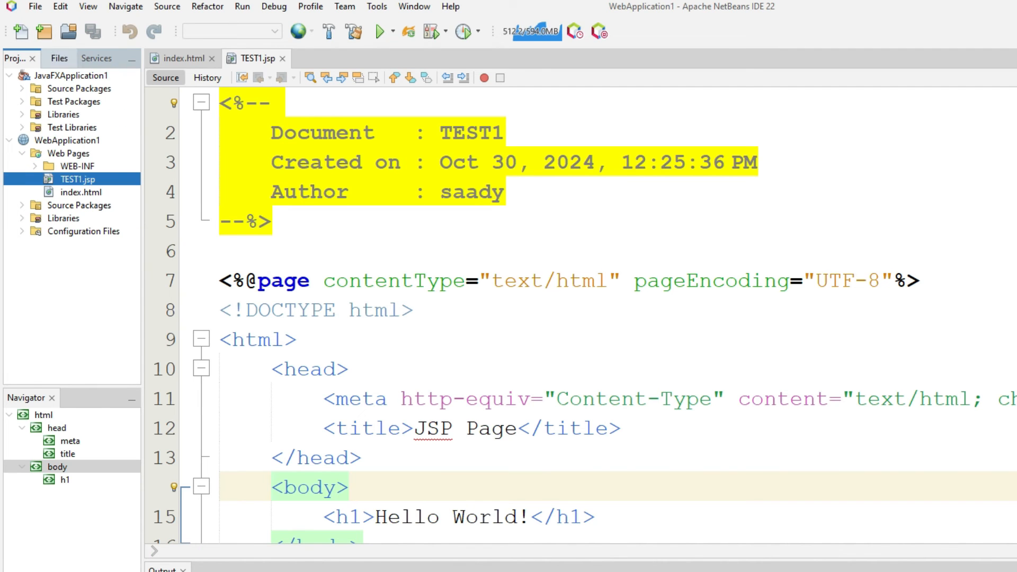
{"action": "left_click", "coordinate": [97, 58]}
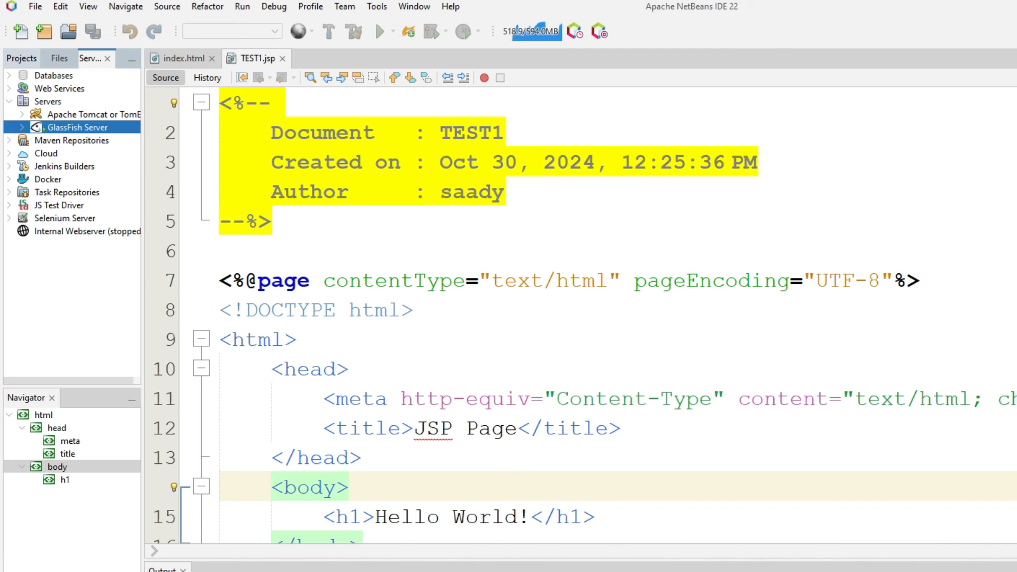
Start a new Java with Ant web application project from the Java Web category, named WebApplication2 in the default NetBeansProjects location.
{"action": "left_click", "coordinate": [21, 58]}
{"action": "left_click", "coordinate": [35, 6]}
{"action": "left_click", "coordinate": [44, 28]}
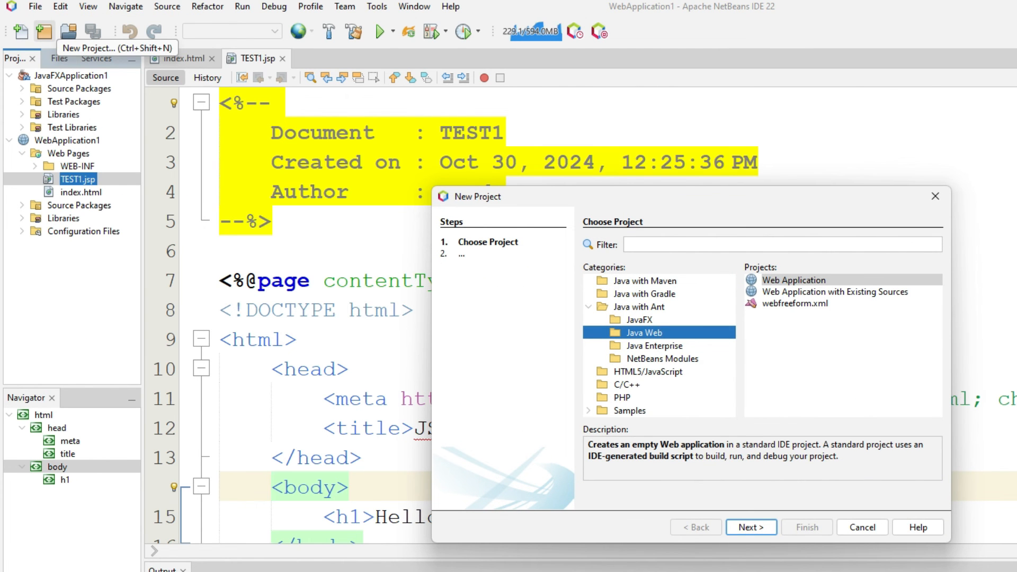
{"action": "key", "text": "Tab"}
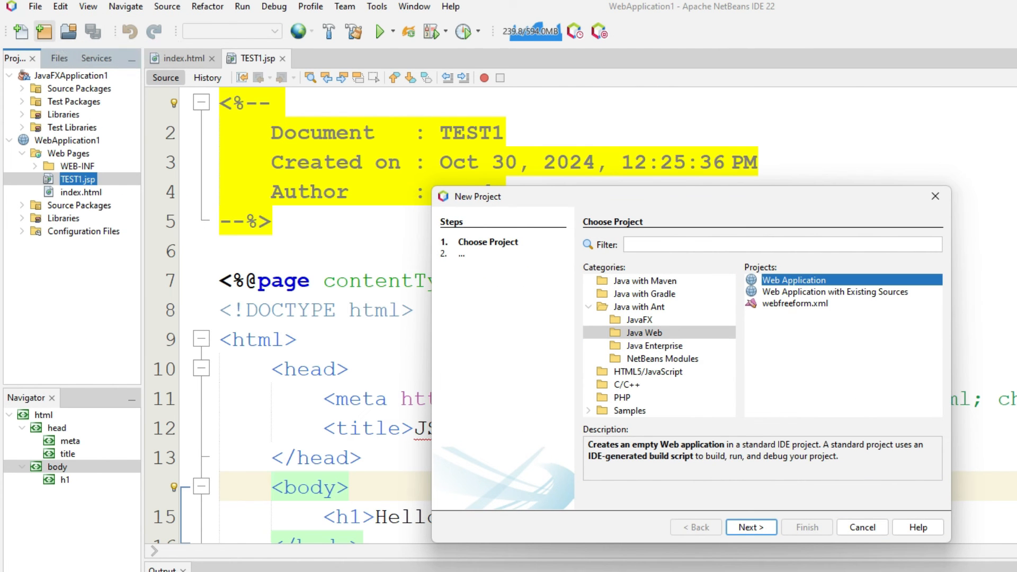
{"action": "left_click", "coordinate": [751, 527]}
{"action": "left_click", "coordinate": [723, 245]}
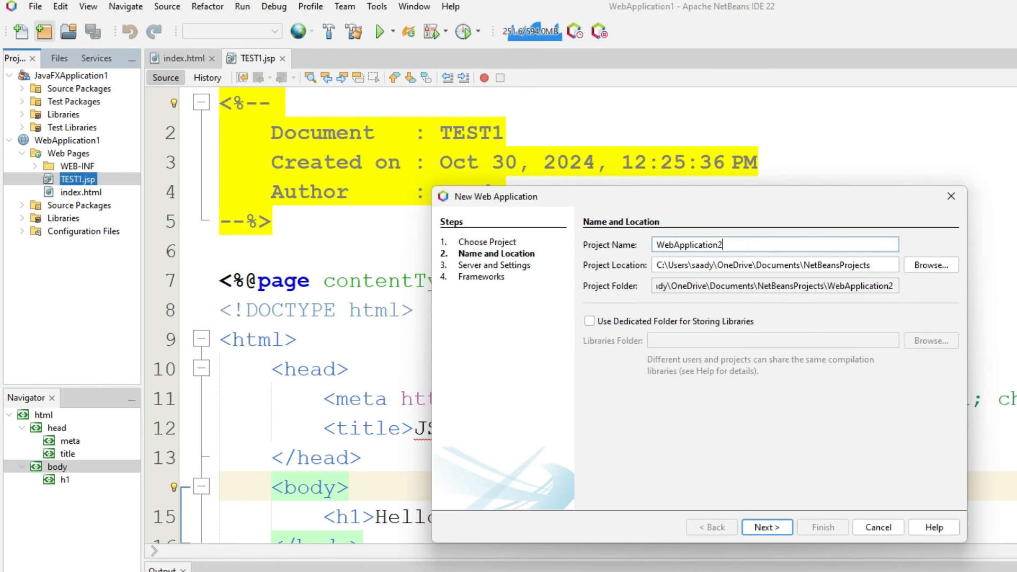
{"action": "key", "text": "Return"}
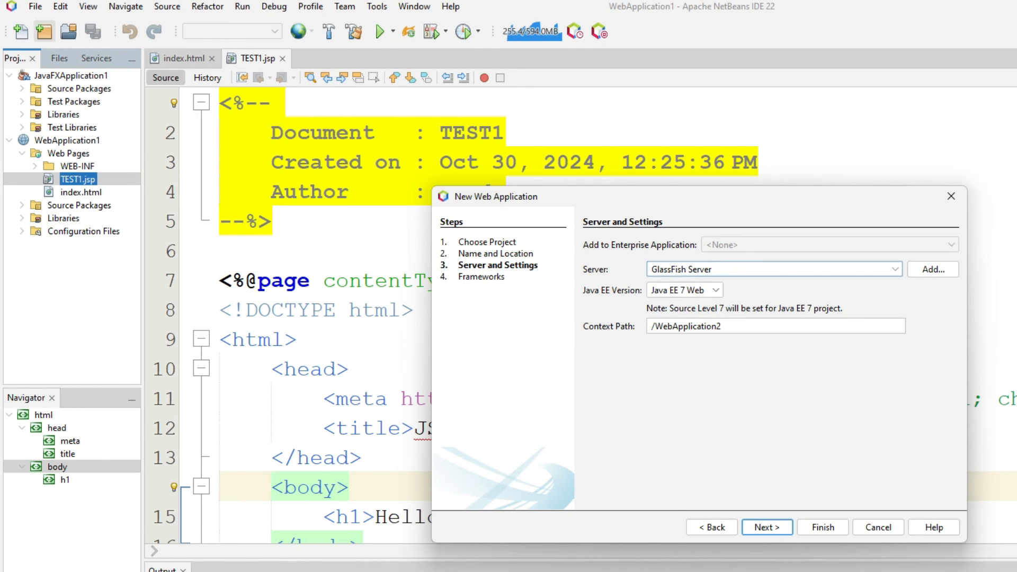
Choose GlassFish Server with Java EE 7 Web for the new project and finish creating it without any frameworks.
{"action": "left_click", "coordinate": [775, 269]}
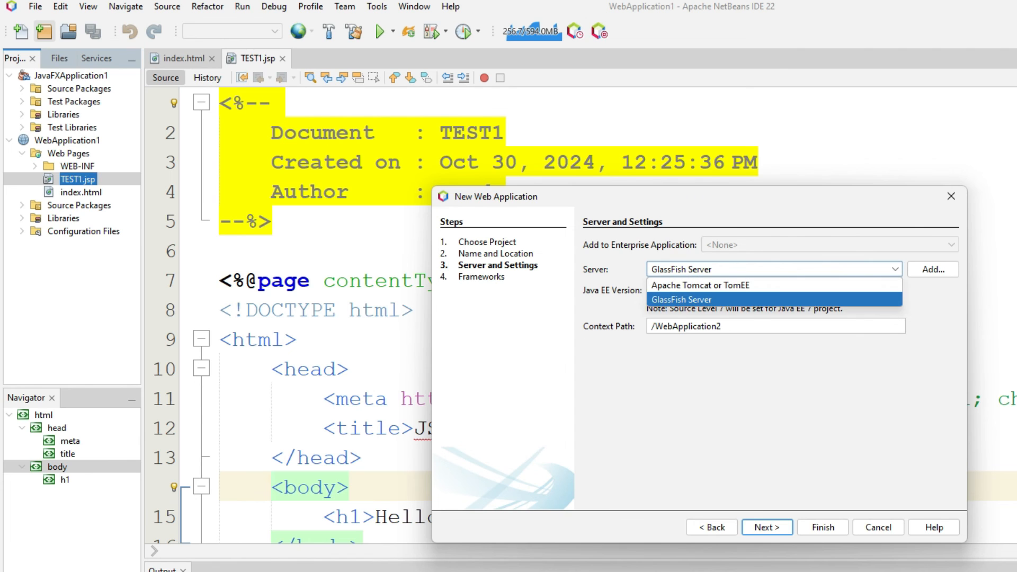
{"action": "left_click", "coordinate": [774, 300]}
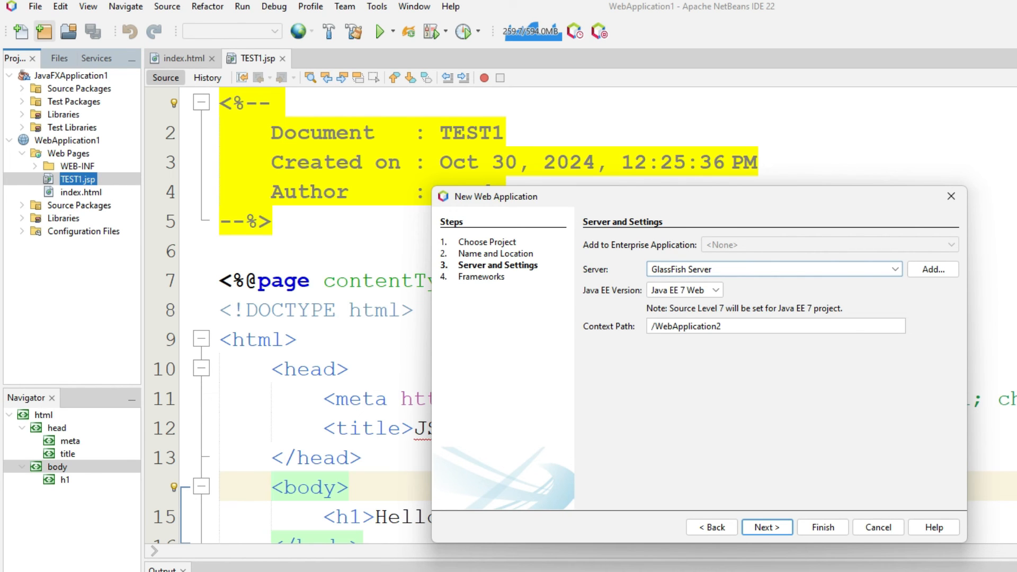
{"action": "key", "text": "Return"}
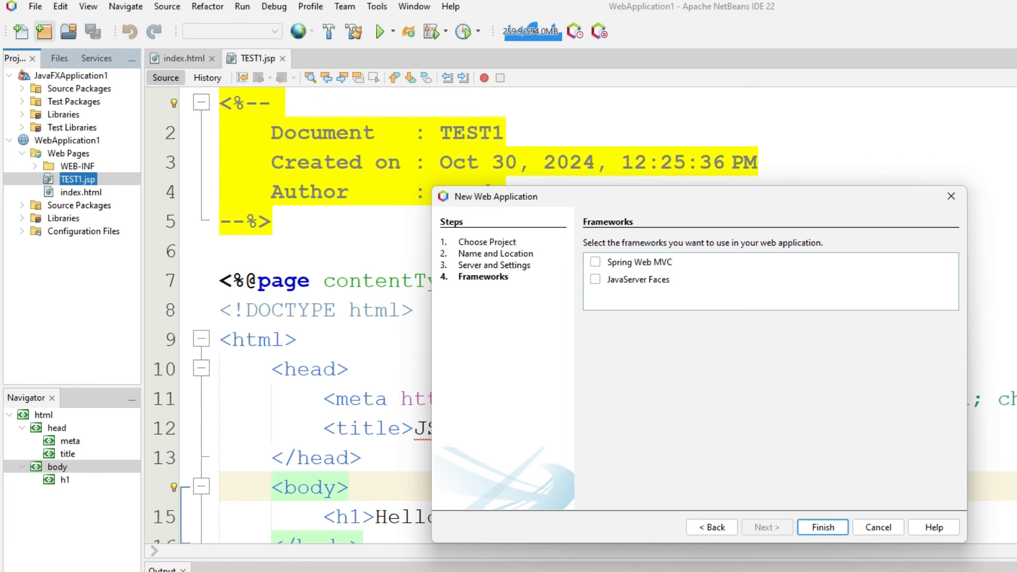
{"action": "key", "text": "Return"}
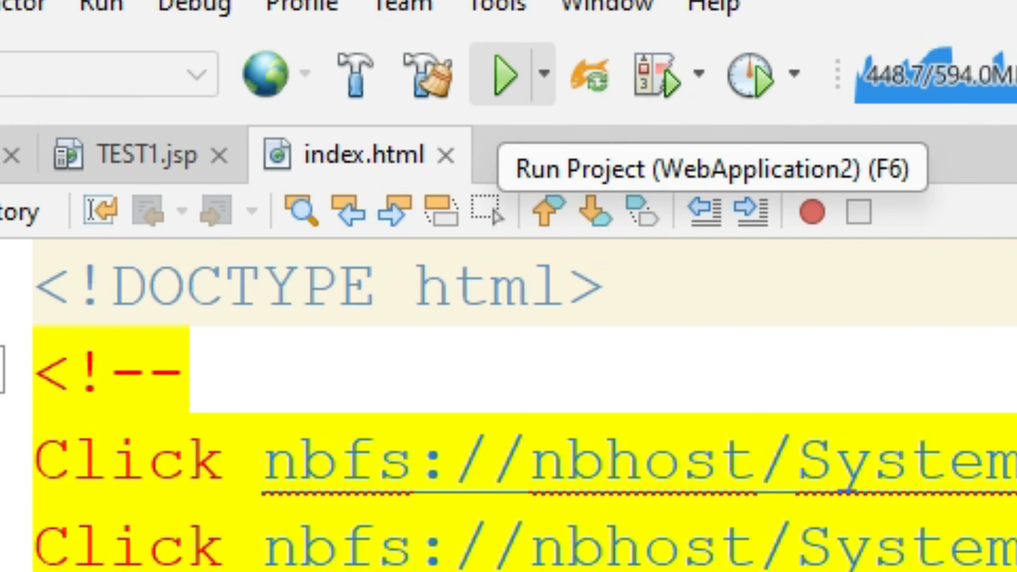
Run WebApplication2 and check its page address in the browser.
{"action": "left_click", "coordinate": [506, 74]}
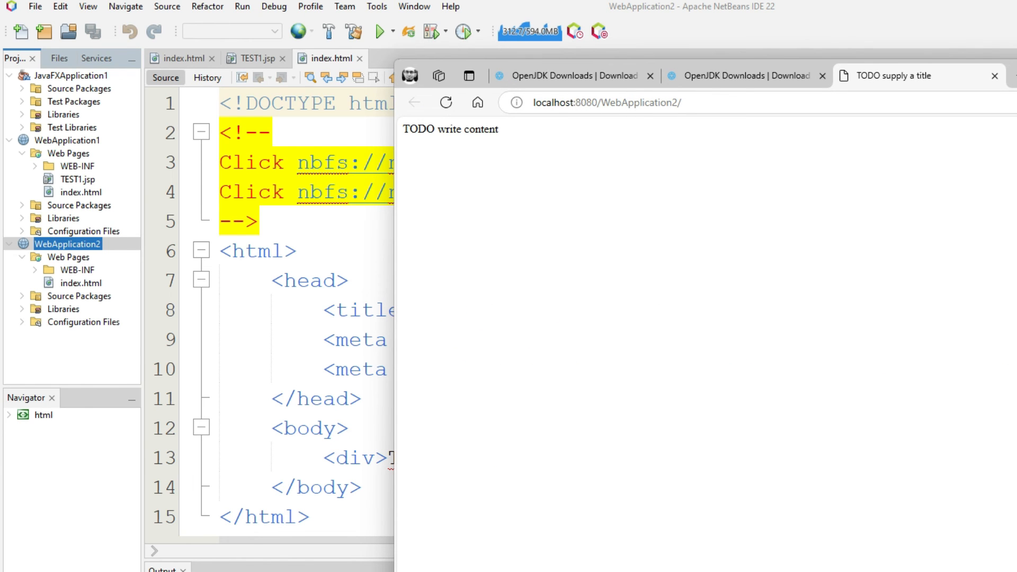
{"action": "left_click", "coordinate": [571, 103]}
{"action": "left_click", "coordinate": [571, 102]}
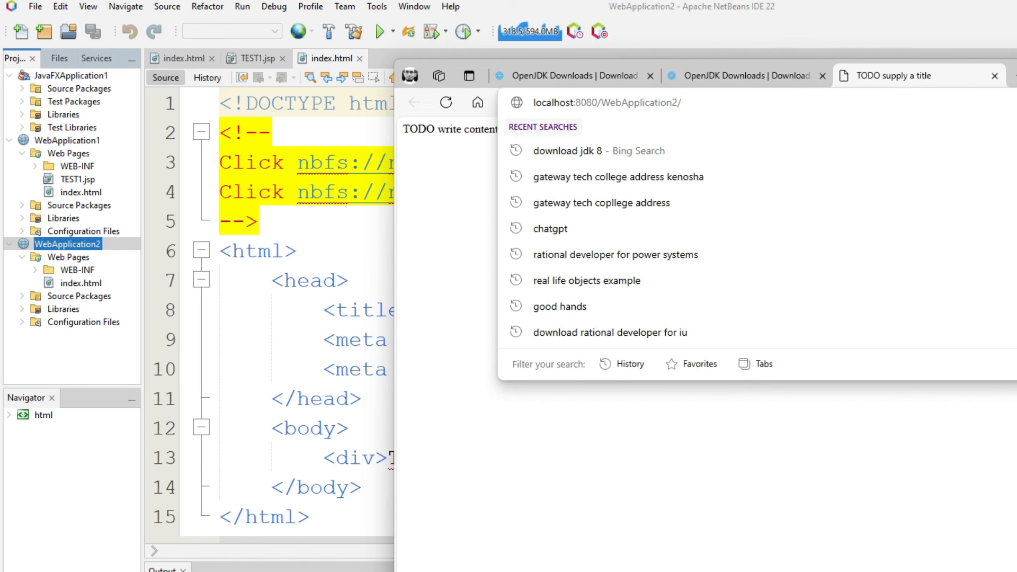
{"action": "left_click", "coordinate": [641, 424]}
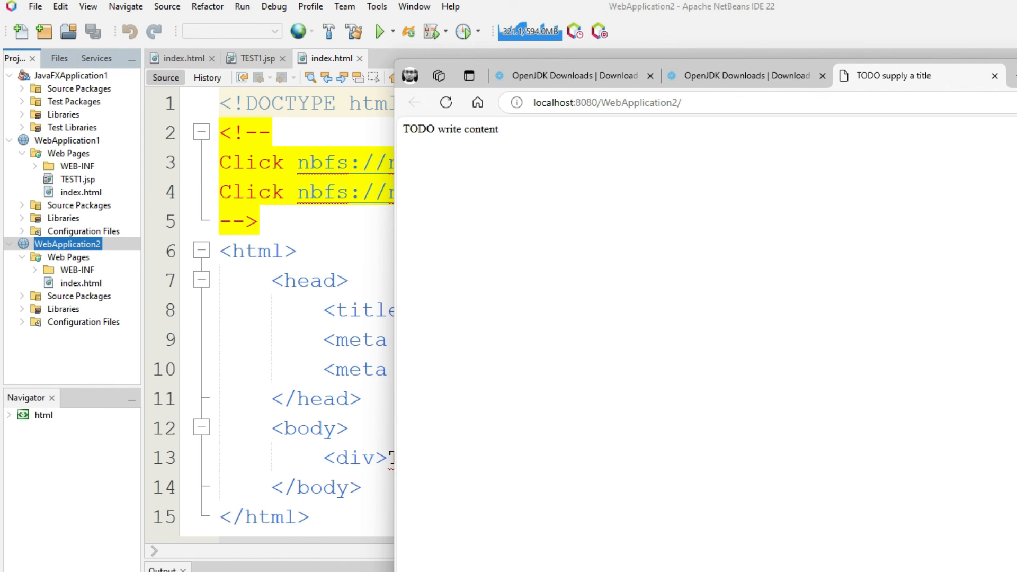
Add a standard-syntax JSP file named newjsp to the Web Pages of WebApplication2.
{"action": "right_click", "coordinate": [88, 244]}
{"action": "mouse_move", "coordinate": [159, 255]}
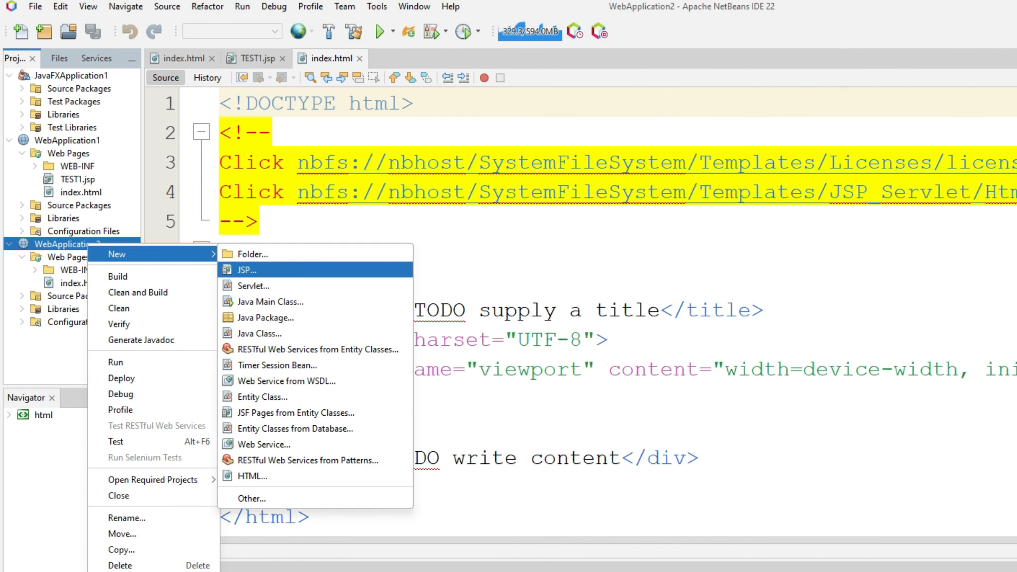
{"action": "left_click", "coordinate": [246, 269]}
{"action": "key", "text": "End"}
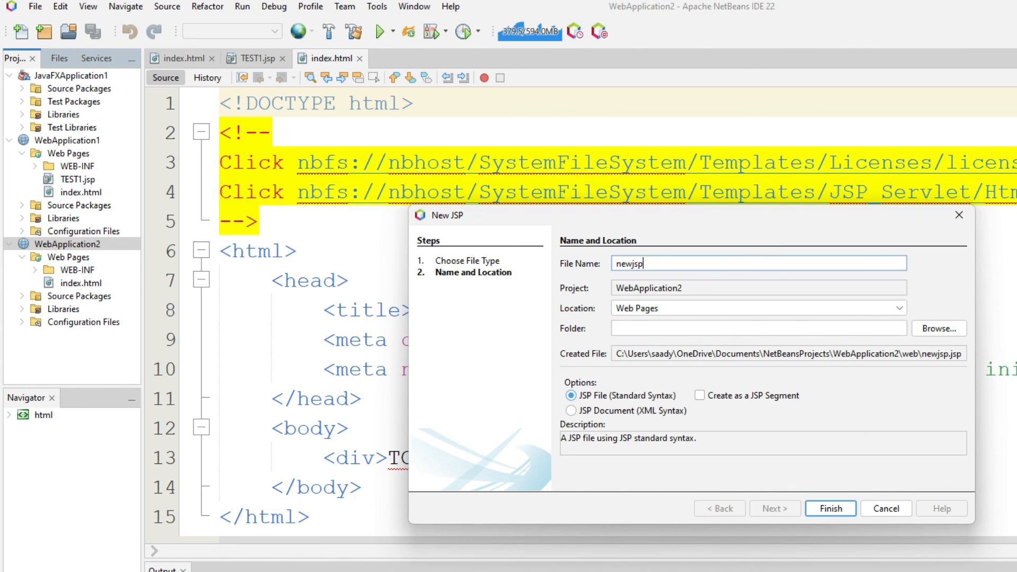
{"action": "key", "text": "Return"}
Insert the expression <%= new java.util.Date() %> on a new line below the Hello World! heading in newjsp.jsp and save the file.
{"action": "scroll", "coordinate": [583, 317], "scroll_direction": "down", "scroll_amount": 3}
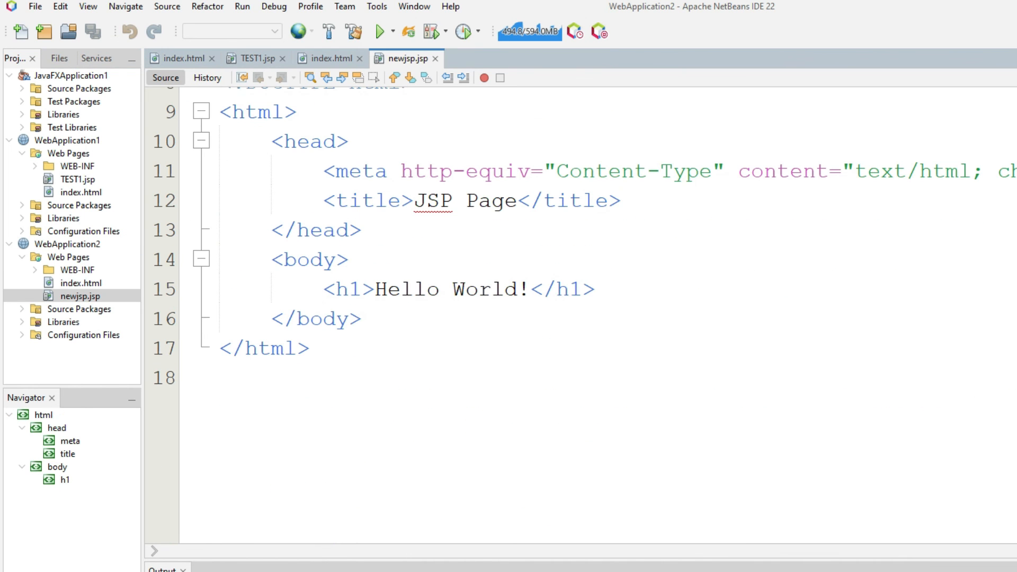
{"action": "left_click", "coordinate": [597, 289]}
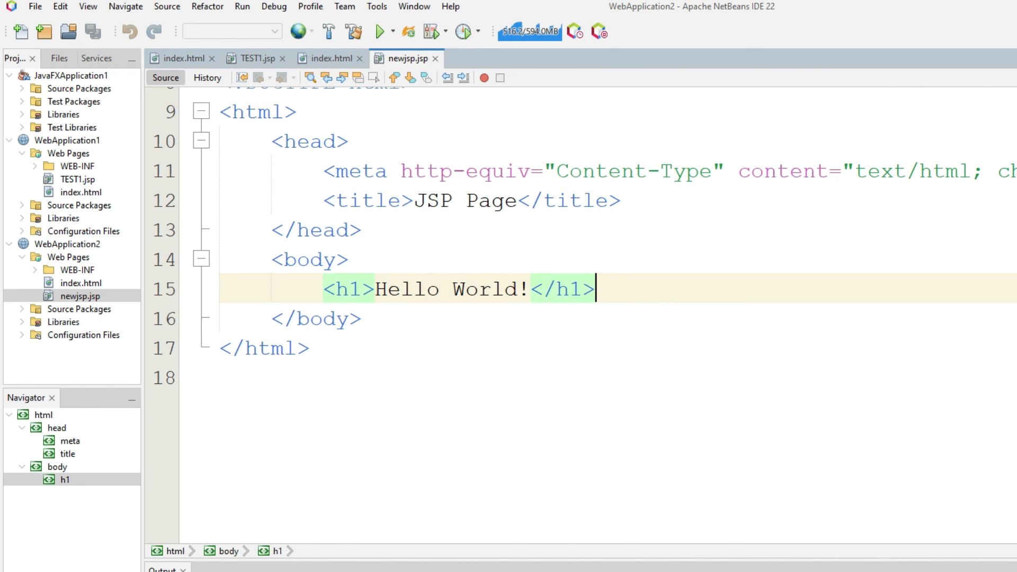
{"action": "key", "text": "Return"}
{"action": "type", "text": "<%= j"}
{"action": "type", "text": "ava."}
{"action": "key", "text": "BackSpace"}
{"action": "key", "text": "BackSpace"}
{"action": "key", "text": "BackSpace"}
{"action": "key", "text": "BackSpace"}
{"action": "key", "text": "BackSpace"}
{"action": "type", "text": "new ja"}
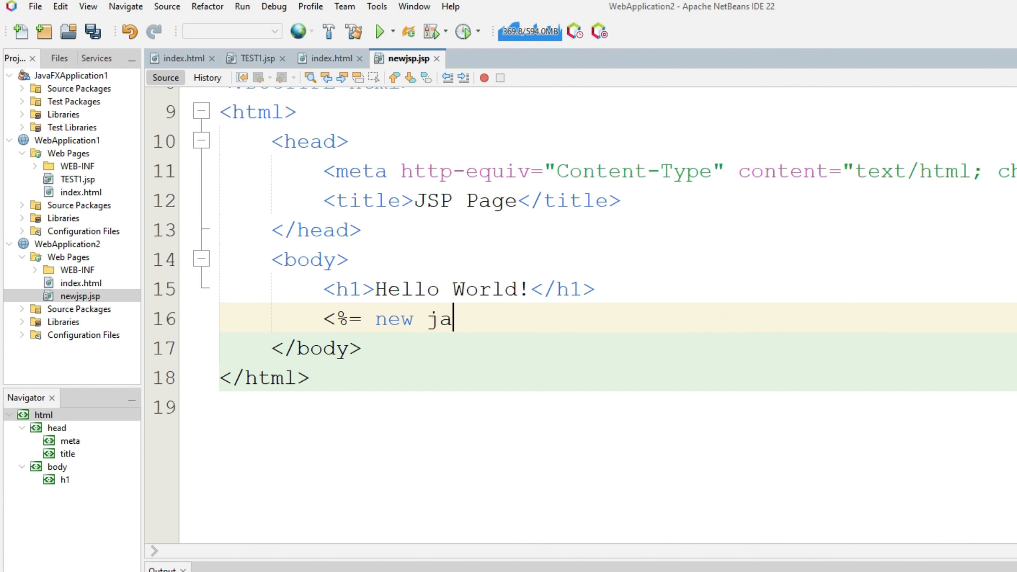
{"action": "type", "text": "va.util.Date() %"}
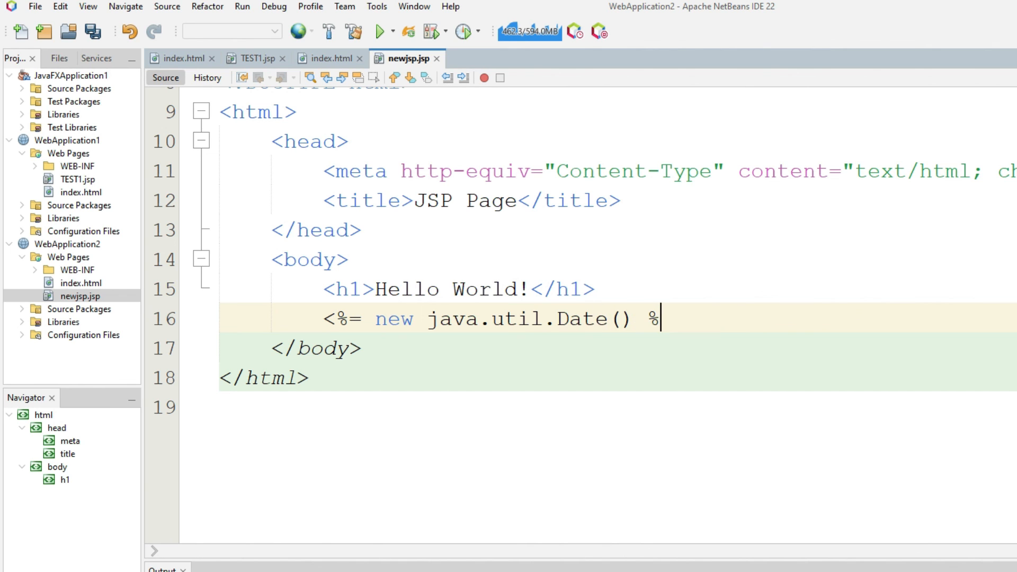
{"action": "type", "text": ">"}
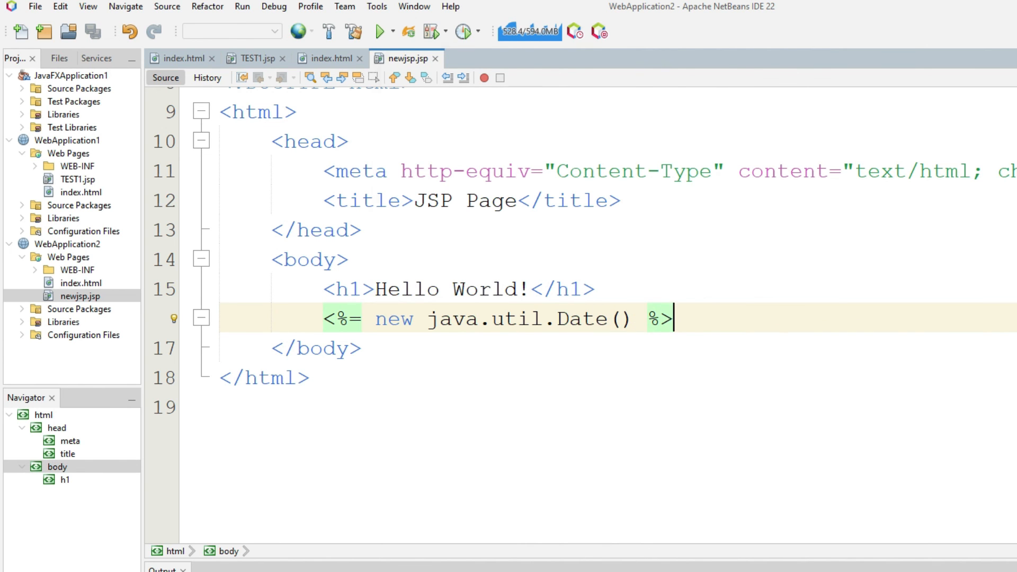
Switch to the browser, move its window below the code and load localhost:8080/WebApplication2/newjsp.jsp.
{"action": "key", "text": "alt+Tab"}
{"action": "left_click_drag", "start_coordinate": [794, 65], "coordinate": [748, 375]}
{"action": "left_click", "coordinate": [683, 412]}
{"action": "left_click", "coordinate": [683, 413]}
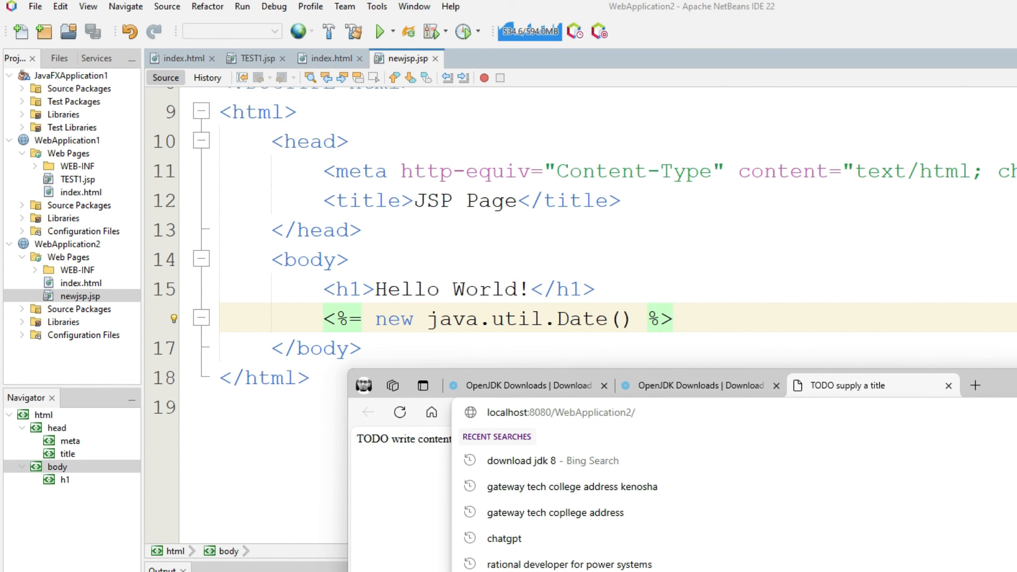
{"action": "type", "text": "newj"}
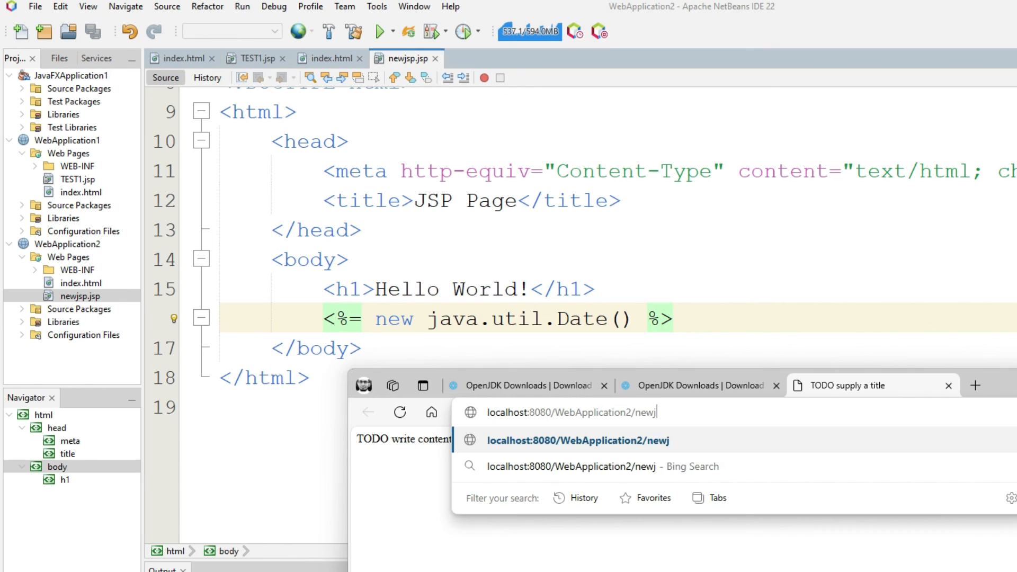
{"action": "type", "text": "sp.jsp"}
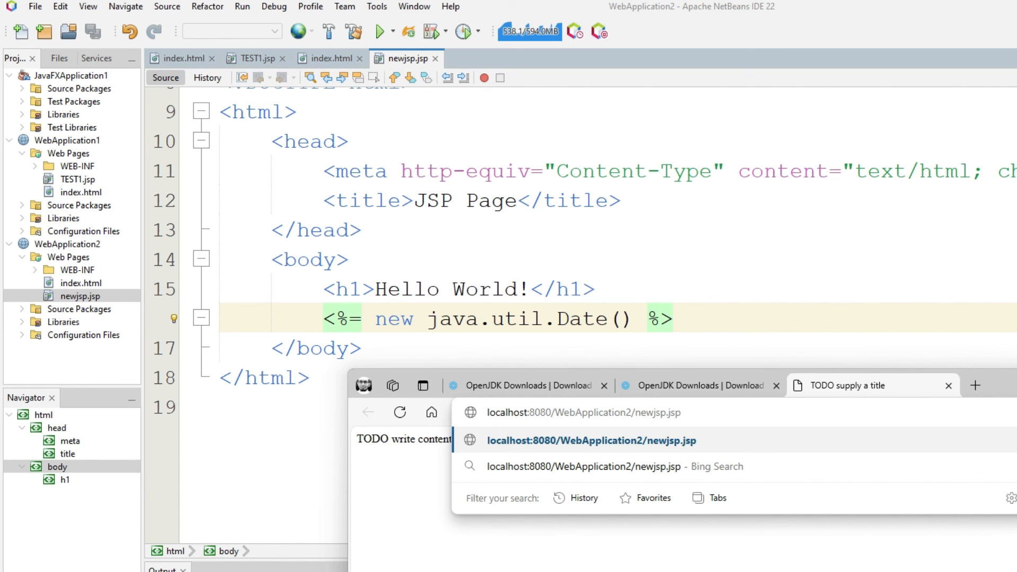
{"action": "key", "text": "Return"}
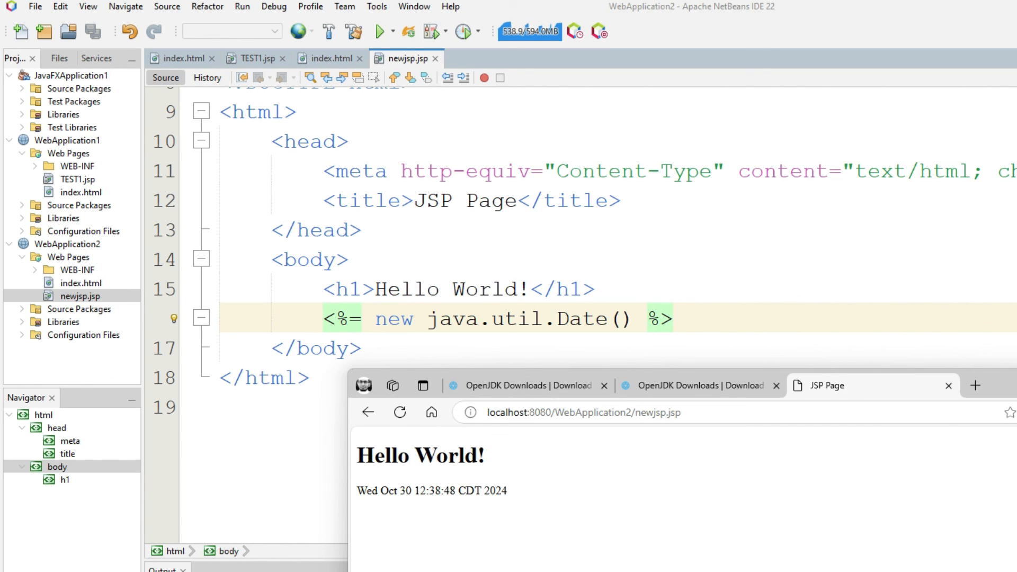